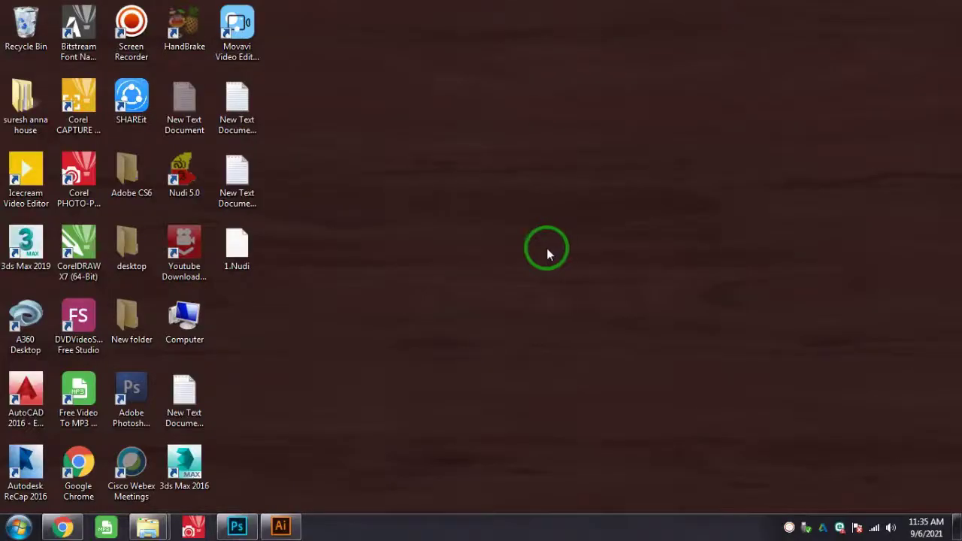
# Place the portrait photo from the Ref folder into the open Illustrator document, beside the artboard
pyautogui.click(281, 525)
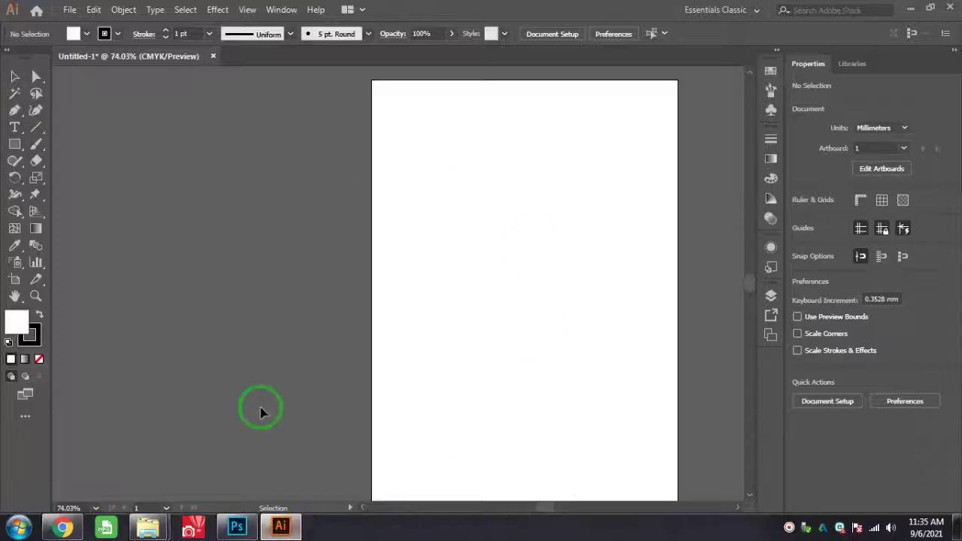
pyautogui.click(148, 526)
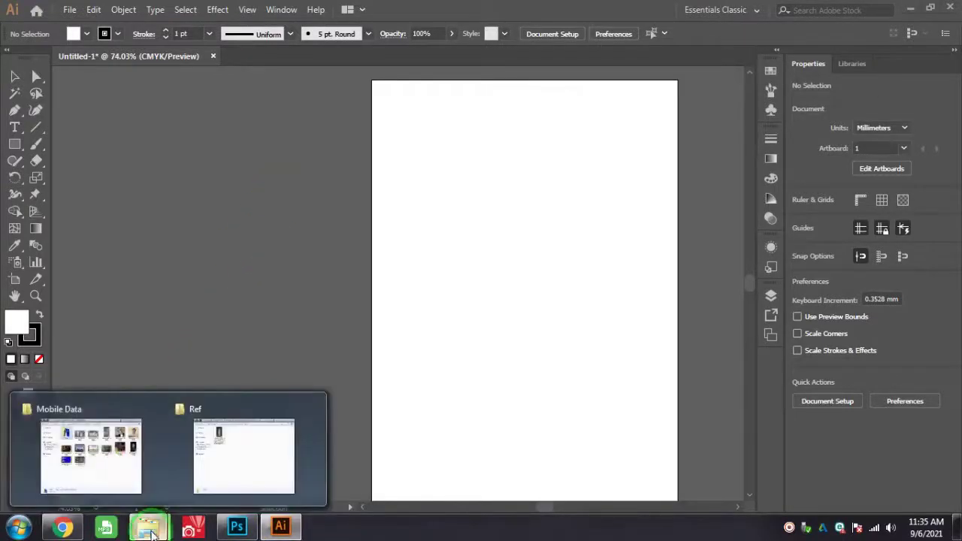
pyautogui.click(225, 458)
pyautogui.moveTo(487, 15); pyautogui.dragTo(548, 166)
pyautogui.moveTo(537, 281); pyautogui.dragTo(257, 243)
pyautogui.click(876, 153)
pyautogui.moveTo(372, 292); pyautogui.dragTo(689, 380)
pyautogui.moveTo(565, 279); pyautogui.dragTo(344, 267)
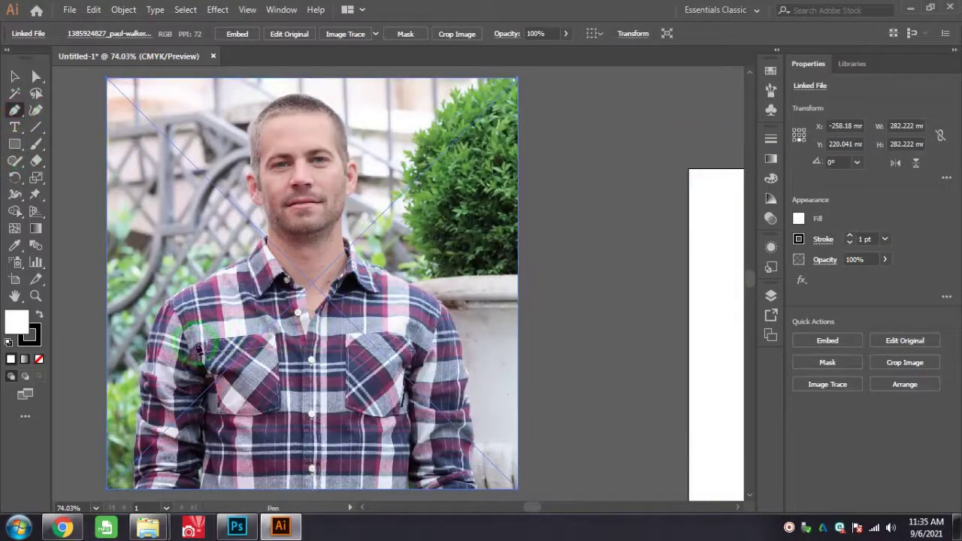
# Start a Pen path with a straight line across the chest between both sleeves, curve it up the upper arm, and remove its fill
pyautogui.click(458, 336)
pyautogui.click(150, 338)
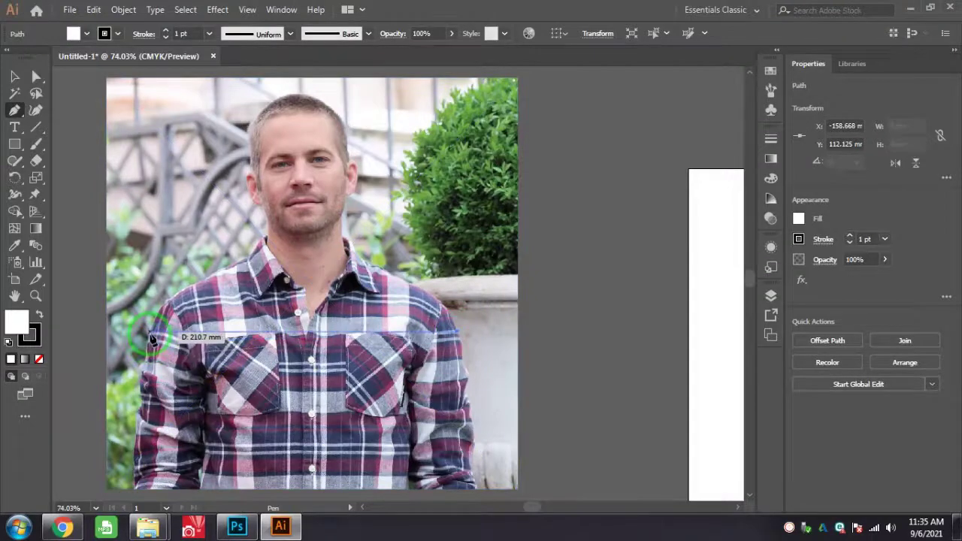
pyautogui.click(150, 334)
pyautogui.hotkey('ctrl', '+')
pyautogui.hotkey('ctrl', '+')
pyautogui.hotkey('ctrl', '+')
pyautogui.hotkey('ctrl', '+')
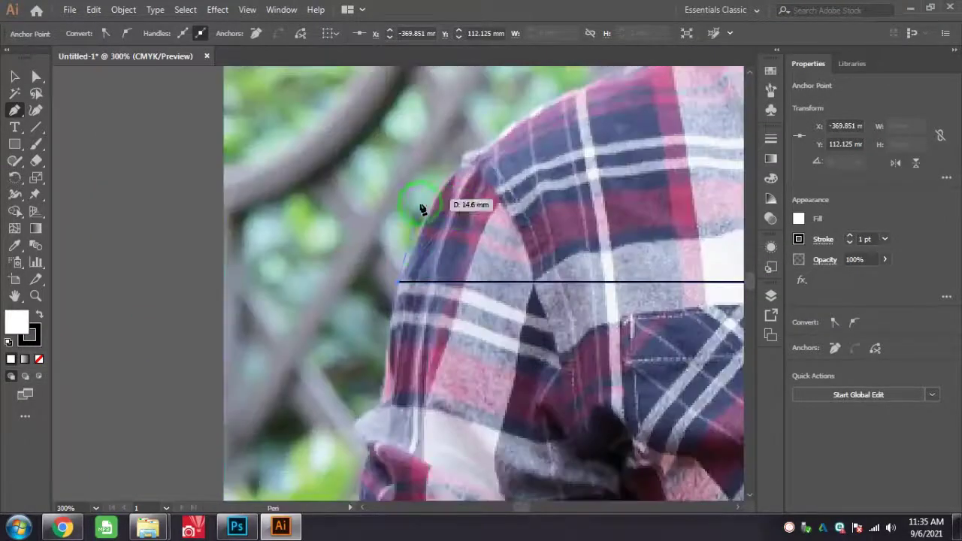
pyautogui.moveTo(453, 183); pyautogui.dragTo(468, 160)
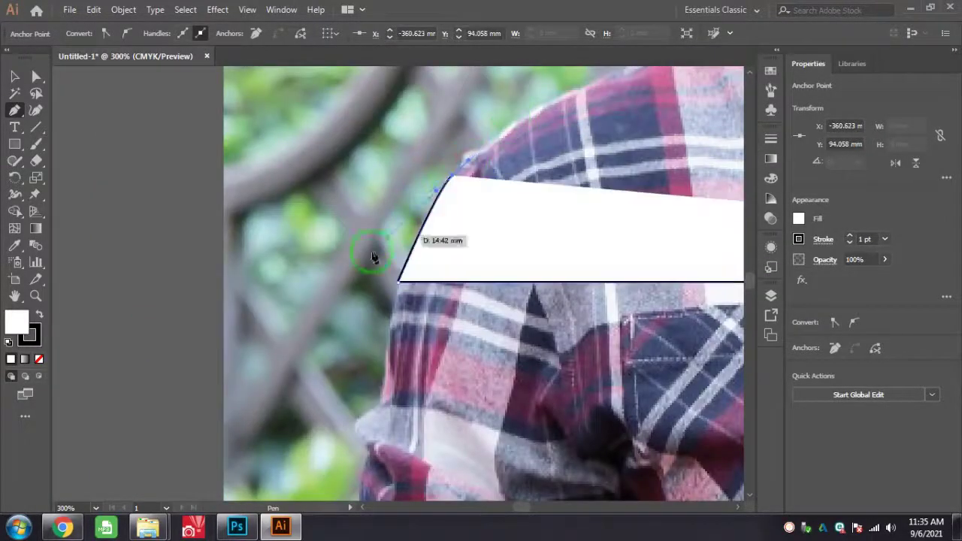
pyautogui.click(39, 359)
# Continue the Pen path along the photo's left shoulder to the base of the shirt collar
pyautogui.moveTo(529, 143); pyautogui.dragTo(365, 280)
pyautogui.moveTo(413, 229); pyautogui.dragTo(487, 196)
pyautogui.click(493, 182)
pyautogui.moveTo(539, 163); pyautogui.dragTo(554, 156)
pyautogui.moveTo(612, 133); pyautogui.dragTo(478, 184)
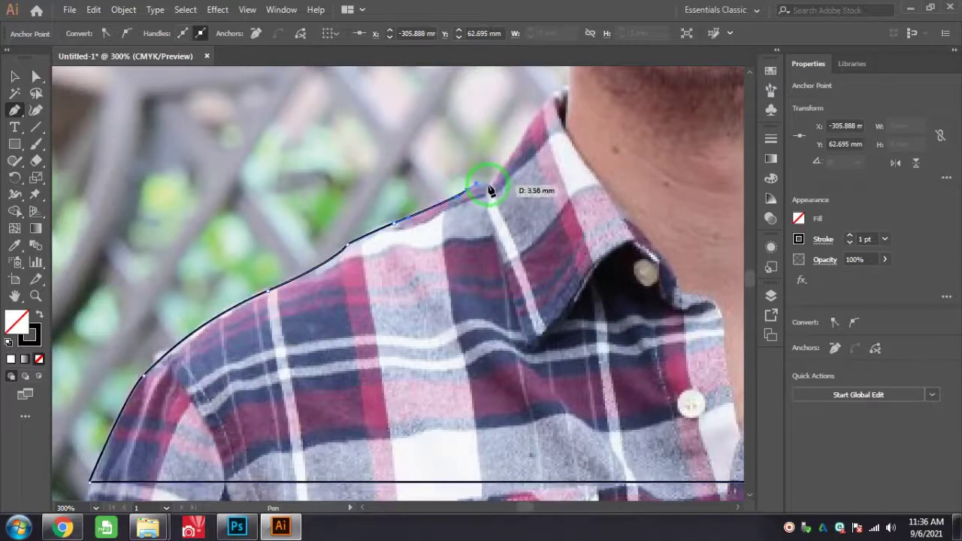
pyautogui.click(491, 185)
# Trace the collar edge on the photo's left side and continue the path up the neck
pyautogui.moveTo(524, 151); pyautogui.dragTo(451, 200)
pyautogui.moveTo(477, 158); pyautogui.dragTo(514, 149)
pyautogui.click(498, 148)
pyautogui.moveTo(499, 143); pyautogui.dragTo(485, 285)
pyautogui.click(483, 229)
# Trace the jaw and the outline of the ear on the photo's left side
pyautogui.moveTo(466, 185); pyautogui.dragTo(409, 144)
pyautogui.click(461, 176)
pyautogui.click(401, 104)
pyautogui.moveTo(402, 103); pyautogui.dragTo(377, 258)
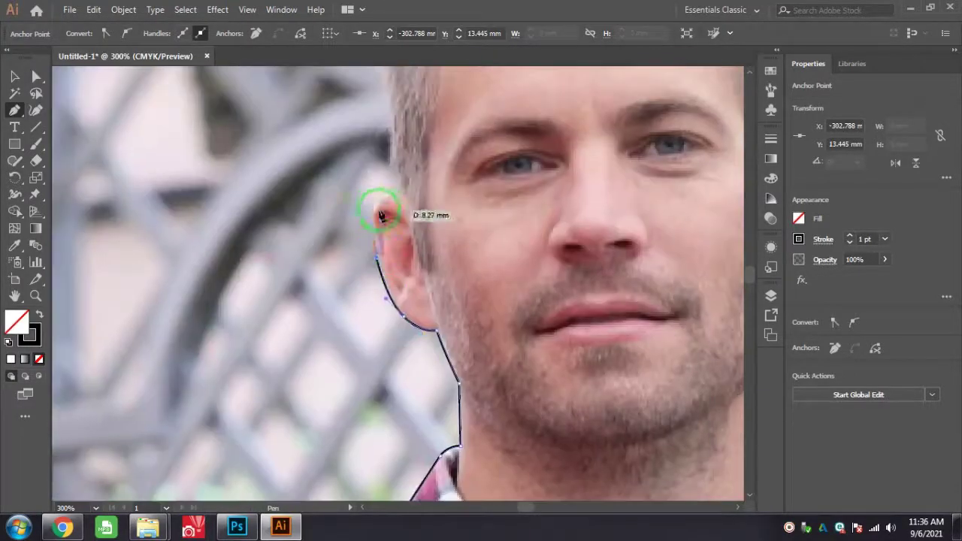
pyautogui.moveTo(374, 208); pyautogui.dragTo(412, 202)
pyautogui.click(400, 198)
# Continue the path from the ear up the left side of the head along the hair edge
pyautogui.moveTo(401, 146)
pyautogui.mouseDown()
pyautogui.moveTo(399, 229)
pyautogui.moveTo(387, 193)
pyautogui.mouseUp()
pyautogui.click(391, 247)
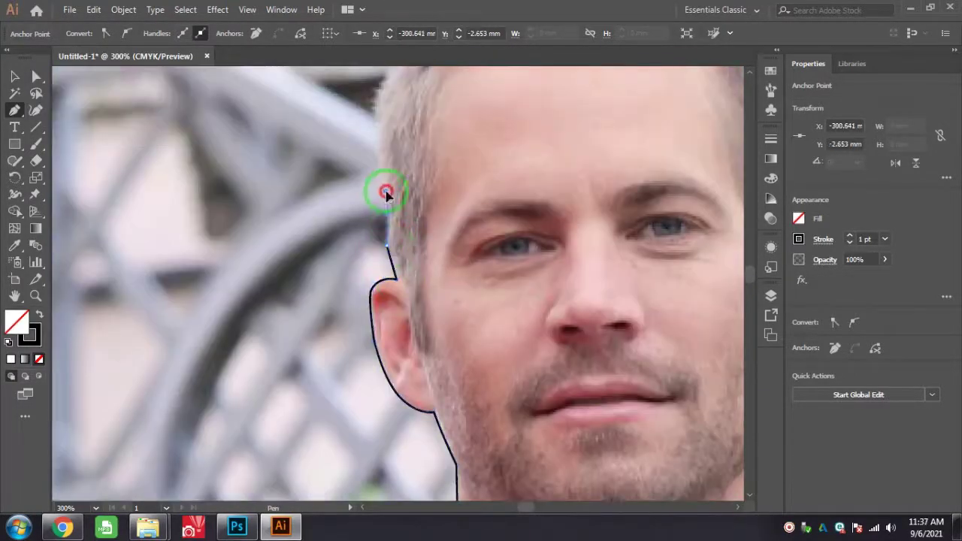
pyautogui.click(379, 143)
pyautogui.moveTo(379, 106); pyautogui.dragTo(379, 244)
pyautogui.moveTo(377, 242); pyautogui.dragTo(382, 227)
pyautogui.moveTo(408, 198); pyautogui.dragTo(415, 190)
pyautogui.moveTo(447, 157); pyautogui.dragTo(454, 149)
# Trace over the top of the head and down the hair edge on the photo's right side
pyautogui.moveTo(489, 121); pyautogui.dragTo(628, 102)
pyautogui.moveTo(685, 128); pyautogui.dragTo(534, 107)
pyautogui.moveTo(540, 116); pyautogui.dragTo(564, 136)
pyautogui.moveTo(606, 181); pyautogui.dragTo(613, 196)
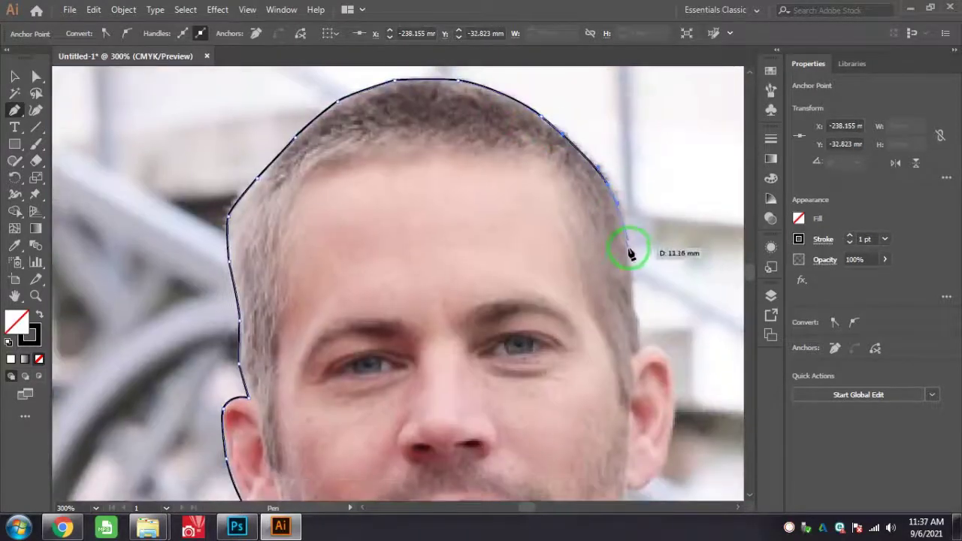
pyautogui.moveTo(631, 252); pyautogui.dragTo(632, 264)
pyautogui.click(634, 307)
# Trace around the ear on the photo's right side and down to the jaw
pyautogui.moveTo(639, 353); pyautogui.dragTo(603, 243)
pyautogui.moveTo(604, 242); pyautogui.dragTo(610, 270)
pyautogui.moveTo(605, 323); pyautogui.dragTo(584, 367)
pyautogui.moveTo(559, 373); pyautogui.dragTo(543, 369)
pyautogui.click(559, 373)
pyautogui.moveTo(558, 387); pyautogui.dragTo(566, 234)
pyautogui.moveTo(552, 291); pyautogui.dragTo(536, 330)
pyautogui.click(552, 291)
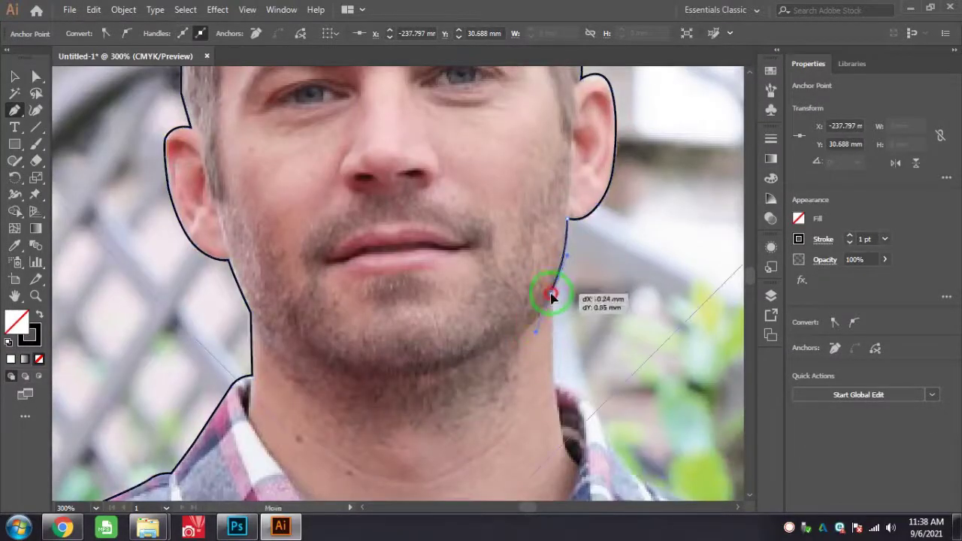
# Continue the path down the right side of the neck and over the collar onto the shoulder
pyautogui.moveTo(552, 380); pyautogui.dragTo(566, 285)
pyautogui.click(529, 265)
pyautogui.moveTo(579, 319); pyautogui.dragTo(592, 338)
pyautogui.moveTo(623, 370); pyautogui.dragTo(639, 385)
pyautogui.moveTo(640, 386); pyautogui.dragTo(491, 311)
pyautogui.moveTo(531, 330); pyautogui.dragTo(579, 349)
# Trace the remaining right shoulder down to the chest line and close the path at its starting point
pyautogui.moveTo(624, 376); pyautogui.dragTo(499, 192)
pyautogui.moveTo(544, 221); pyautogui.dragTo(552, 235)
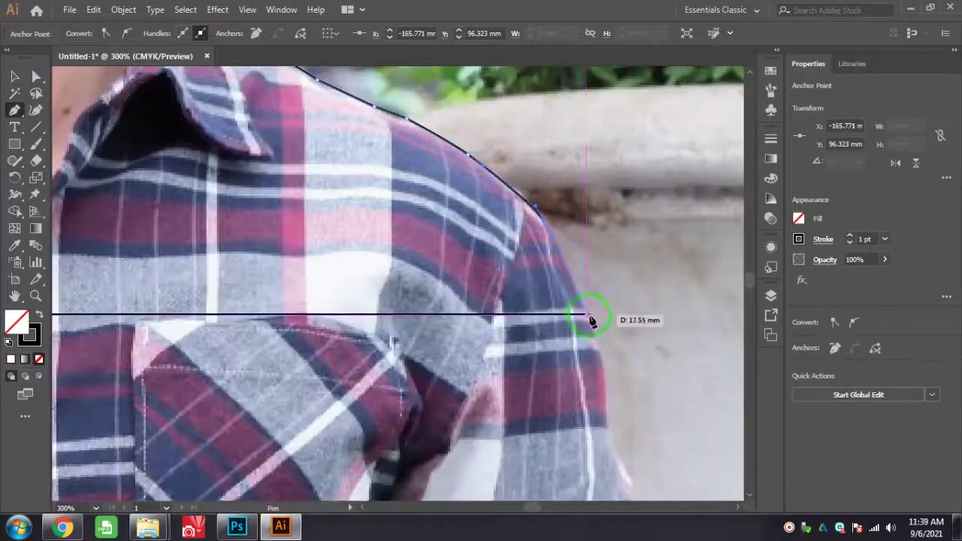
pyautogui.moveTo(583, 313); pyautogui.dragTo(584, 311)
pyautogui.click(584, 304)
pyautogui.click(585, 313)
# Convert the outline's corner anchor points along the upper left of the hair to smooth points
pyautogui.scroll(-5, 401, 275)
pyautogui.scroll(4, 322, 229)
pyautogui.moveTo(321, 290); pyautogui.dragTo(324, 290)
pyautogui.click(343, 256)
pyautogui.click(363, 231)
pyautogui.click(393, 215)
pyautogui.click(431, 198)
pyautogui.press('a')
pyautogui.click(432, 196)
pyautogui.press('v')
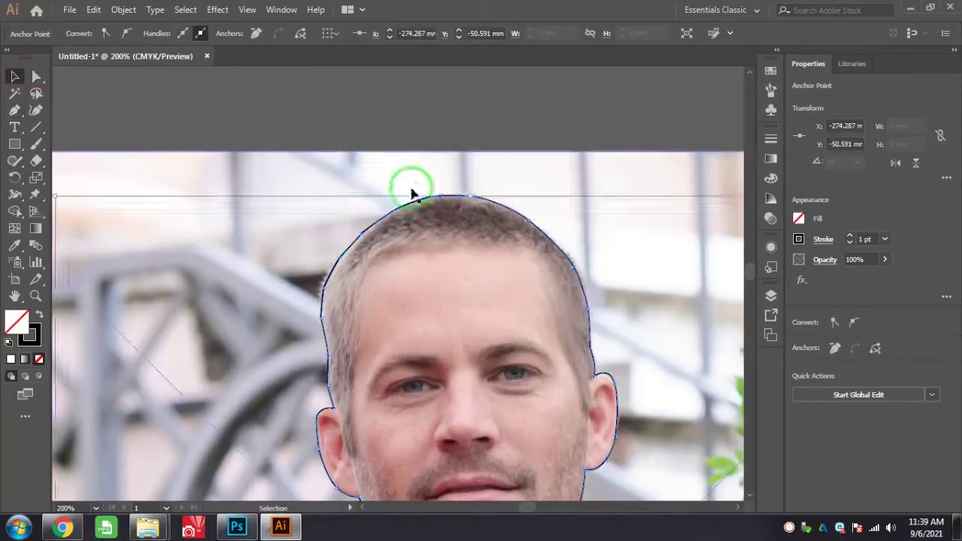
# Clip the photo to the traced outline with a clipping mask
pyautogui.scroll(-3, 413, 193)
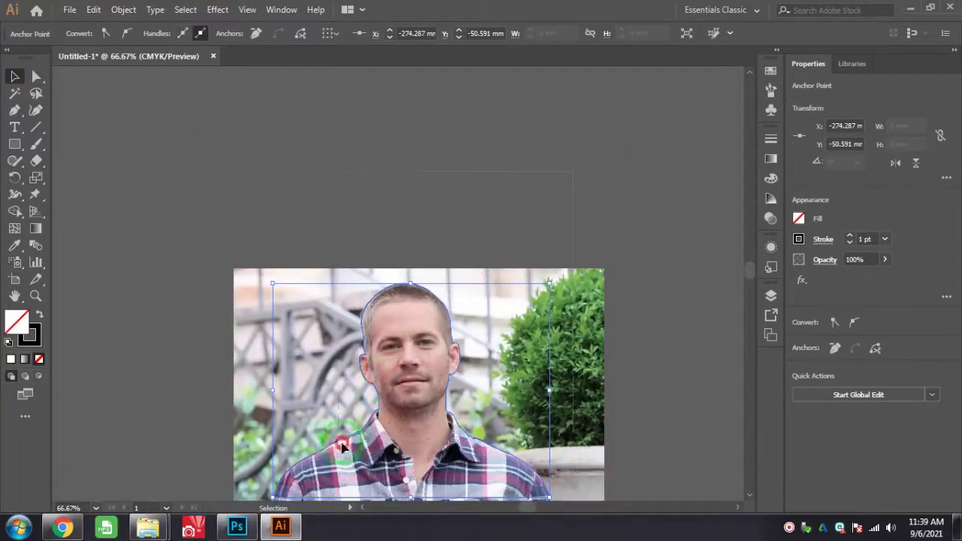
pyautogui.keyDown('shift'); pyautogui.click(391, 368); pyautogui.keyUp('shift')
pyautogui.rightClick(399, 334)
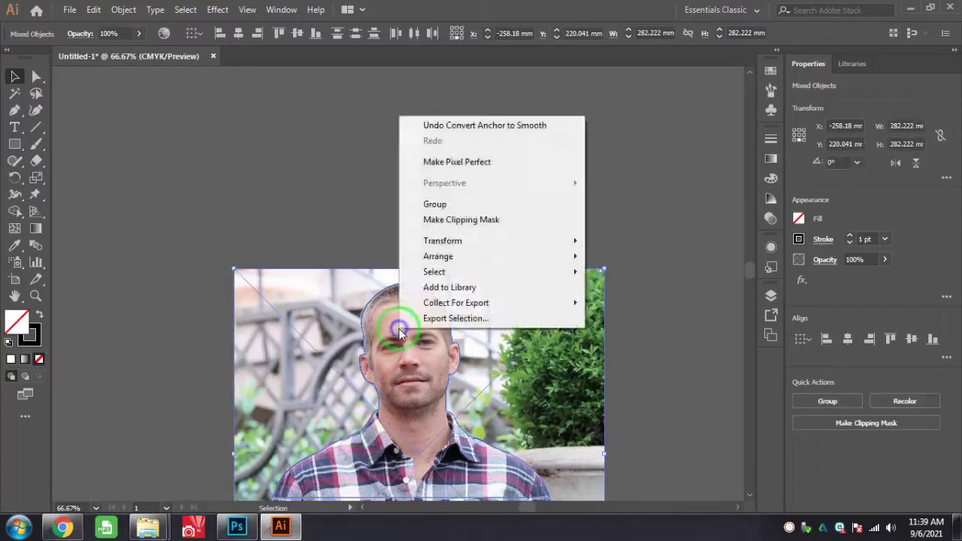
pyautogui.click(485, 220)
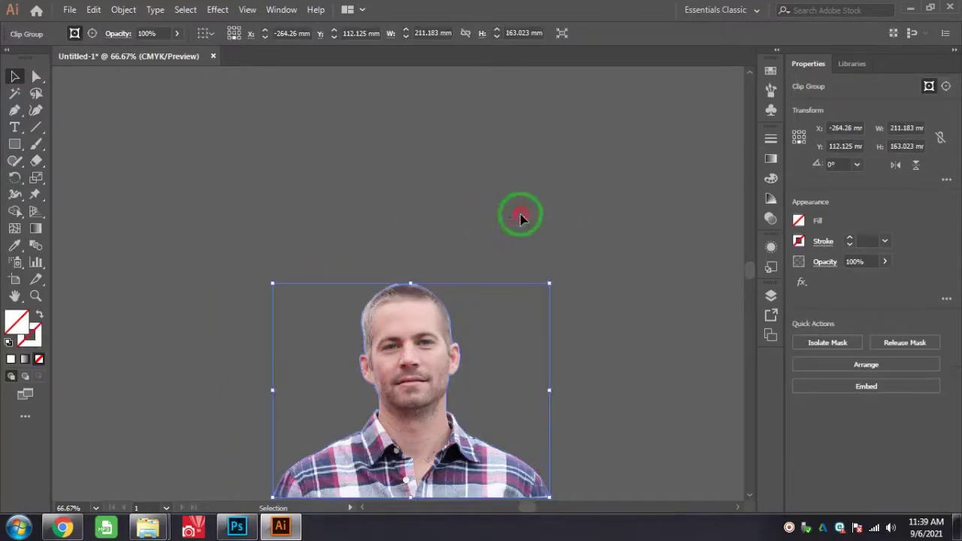
pyautogui.click(521, 216)
pyautogui.moveTo(547, 383); pyautogui.dragTo(533, 261)
pyautogui.scroll(-2, 533, 258)
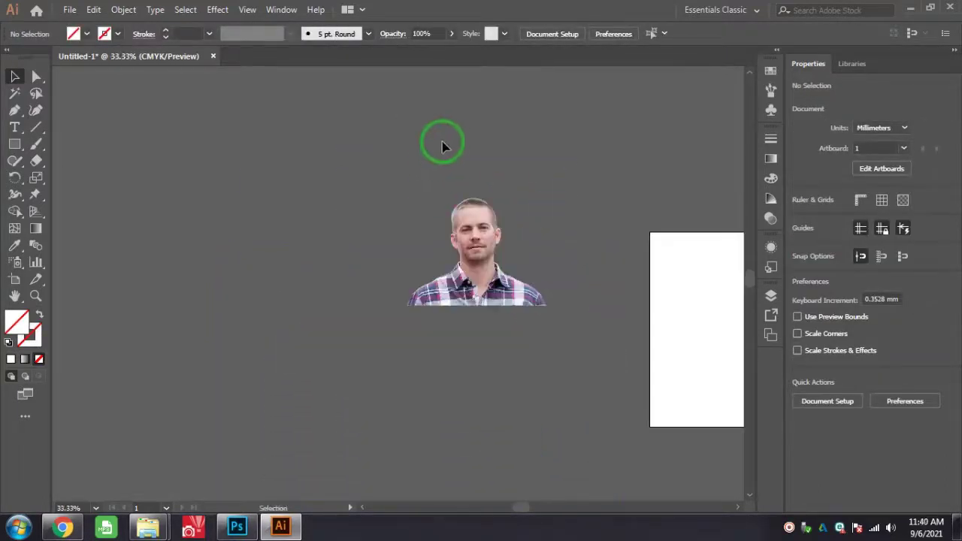
pyautogui.click(16, 145)
pyautogui.click(273, 160)
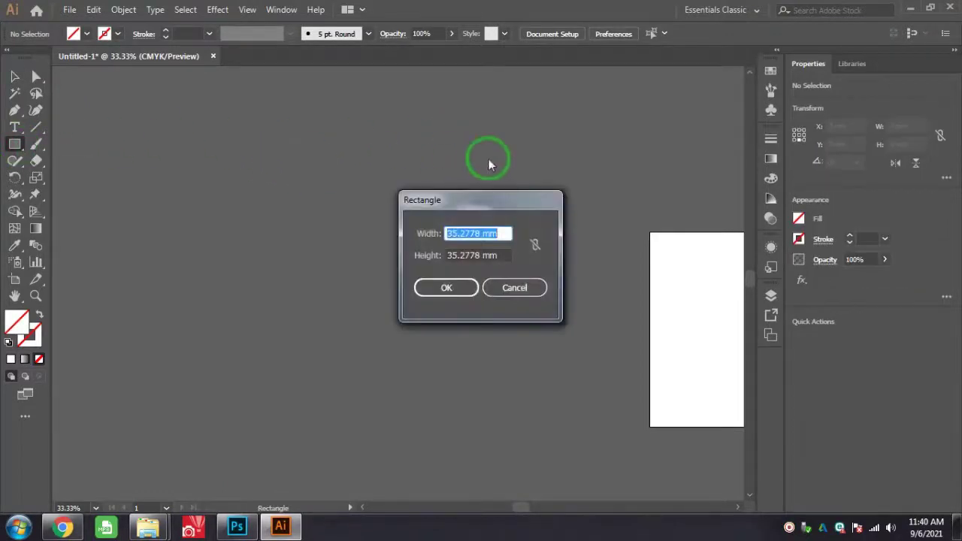
pyautogui.click(514, 288)
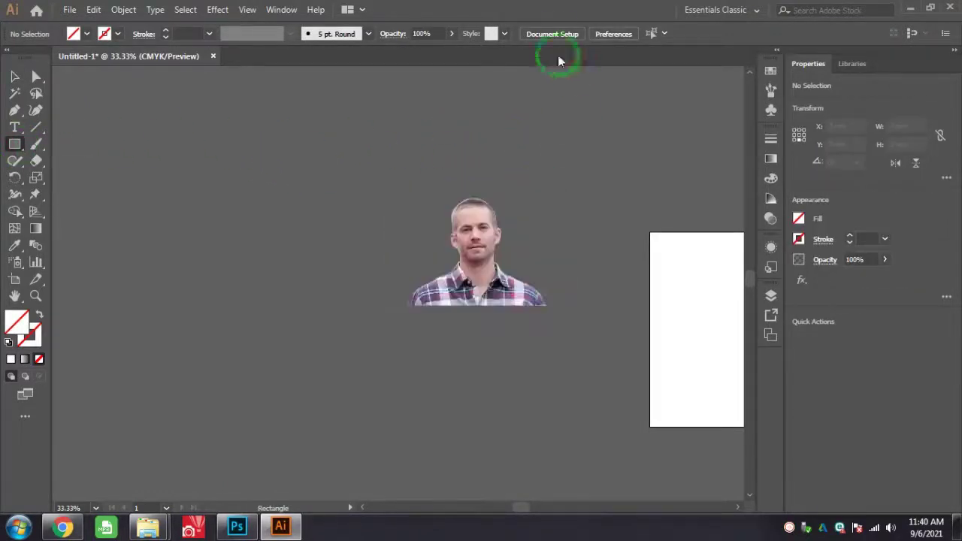
# Set the document units to inches
pyautogui.click(554, 34)
pyautogui.click(418, 148)
pyautogui.click(389, 193)
pyautogui.click(533, 395)
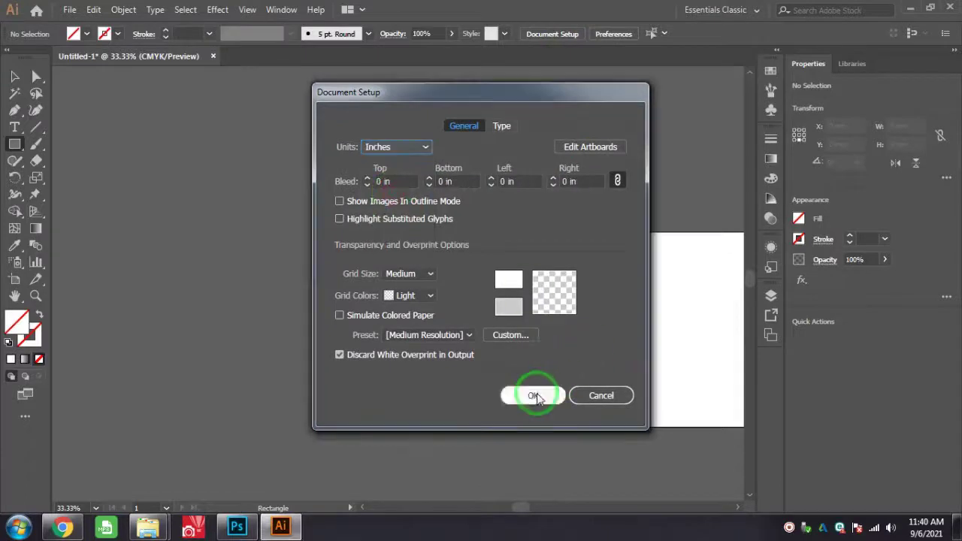
# Create a rectangle 1.5 in wide and 2 in high beside the cut-out portrait
pyautogui.click(283, 170)
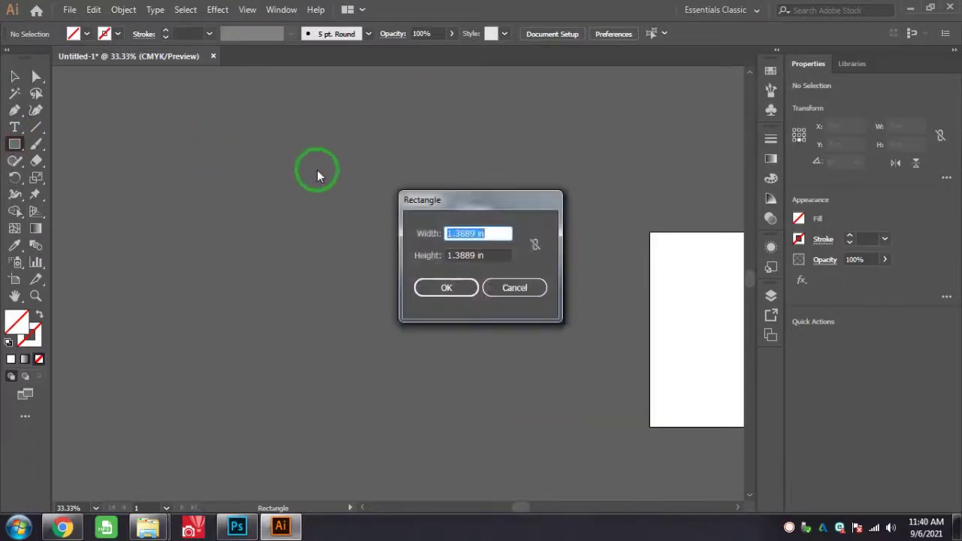
pyautogui.write('1.5')
pyautogui.click(496, 254)
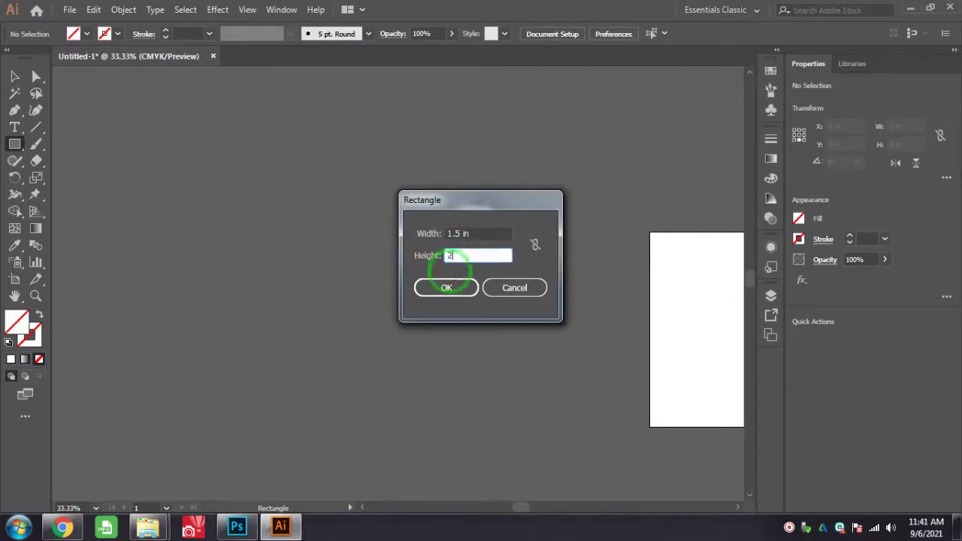
pyautogui.write('2')
pyautogui.press('Tab')
pyautogui.click(463, 290)
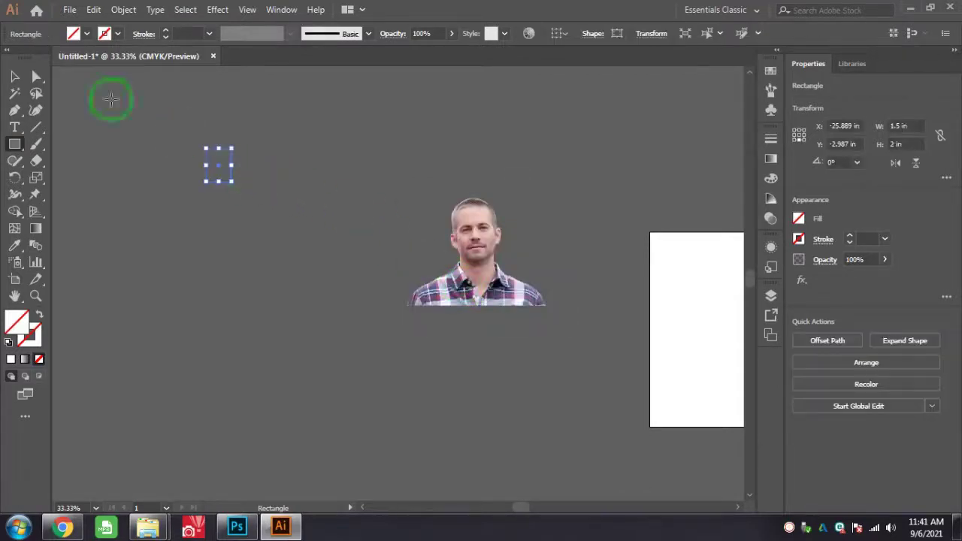
# Give the rectangle the default white fill and black 1 pt stroke, and move it above the portrait
pyautogui.press('v')
pyautogui.click(214, 166)
pyautogui.click(391, 186)
pyautogui.moveTo(247, 173); pyautogui.dragTo(195, 224)
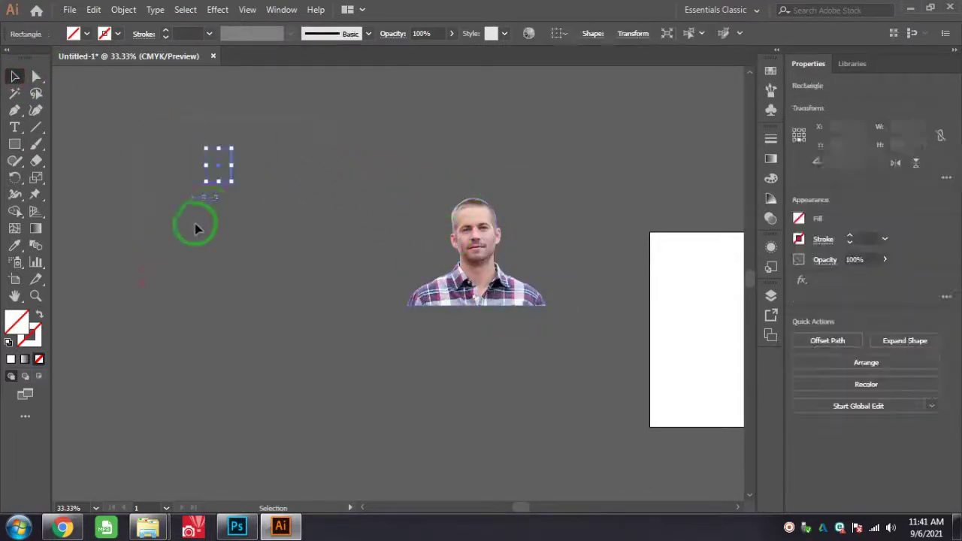
pyautogui.click(9, 342)
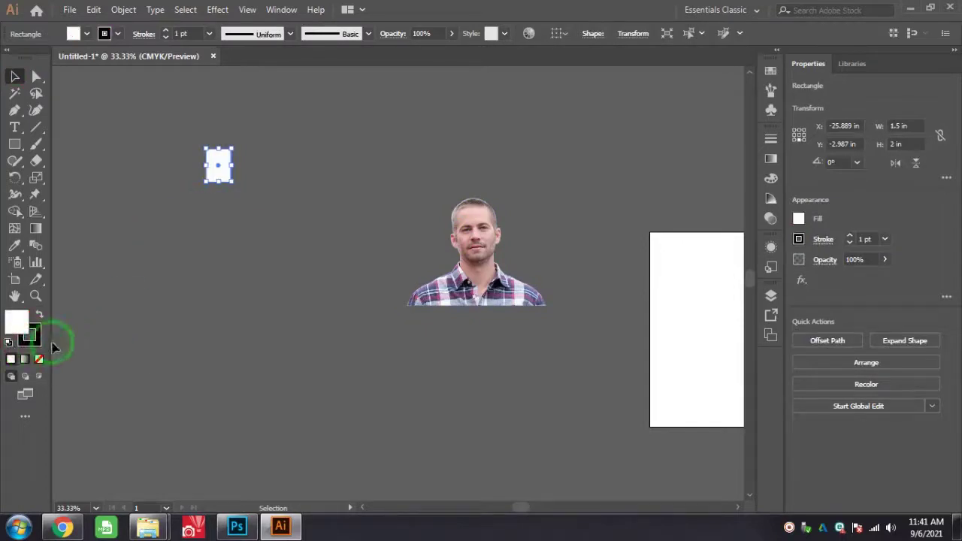
pyautogui.moveTo(214, 166); pyautogui.dragTo(469, 153)
# Scale the cut-out portrait down to about 1.445 in wide and position it over the rectangle
pyautogui.click(554, 217)
pyautogui.click(459, 244)
pyautogui.moveTo(546, 306); pyautogui.dragTo(471, 162)
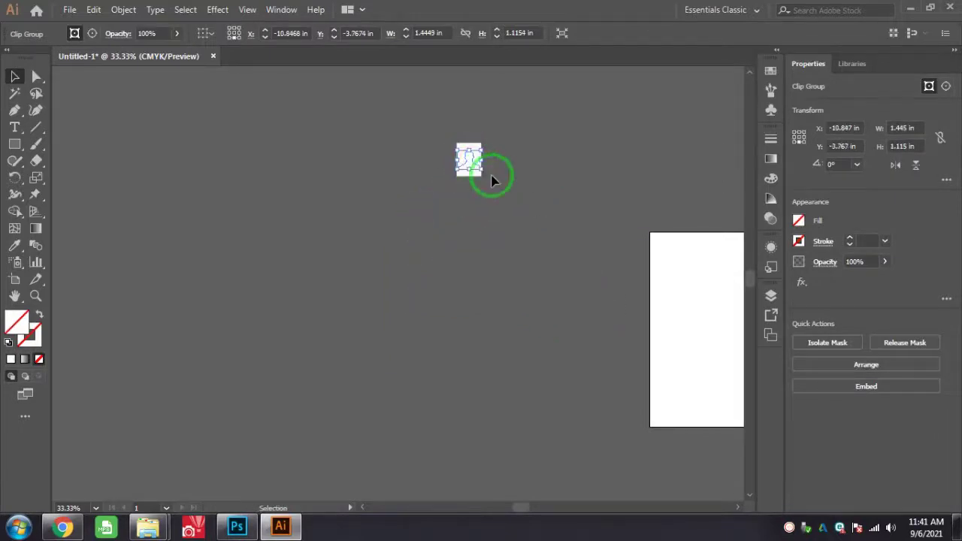
# Bring the cut-out portrait in front of the white rectangle
pyautogui.hotkey('ctrl', '+')
pyautogui.hotkey('ctrl', '+')
pyautogui.hotkey('ctrl', '+')
pyautogui.hotkey('ctrl', '+')
pyautogui.hotkey('ctrl', '+')
pyautogui.hotkey('ctrl', '+')
pyautogui.rightClick(401, 246)
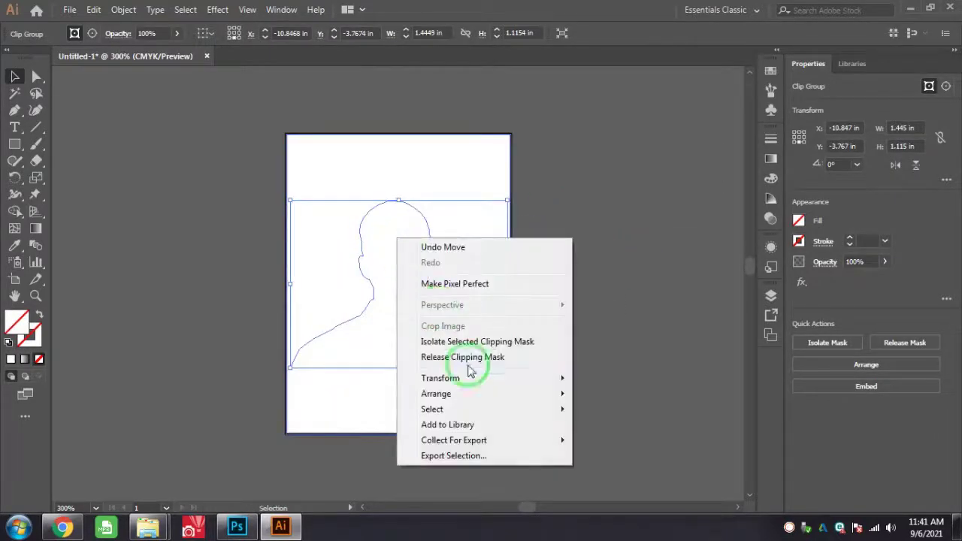
pyautogui.moveTo(496, 394)
pyautogui.click(641, 400)
pyautogui.click(623, 307)
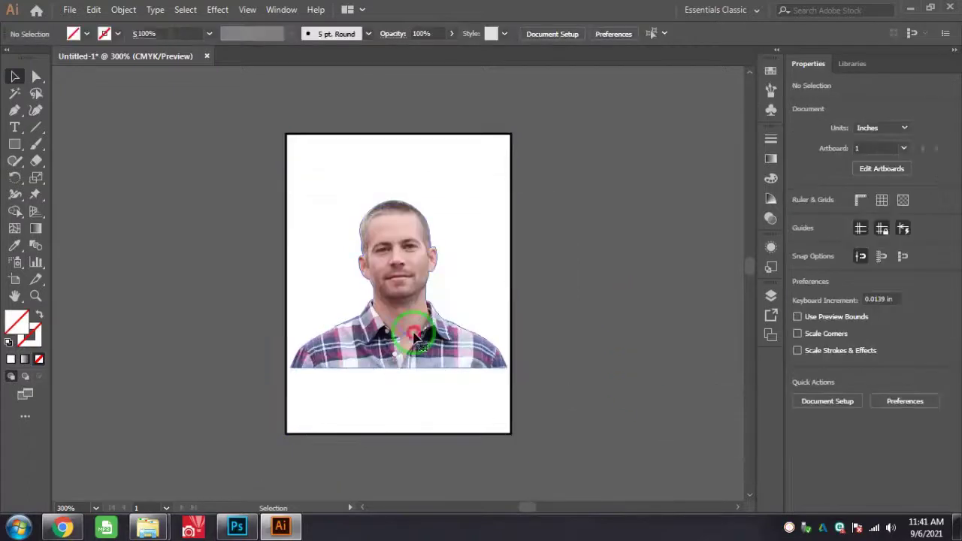
# Enlarge the portrait to about 2.256 by 1.77 in, with its lower edge on the rectangle's bottom edge
pyautogui.click(403, 338)
pyautogui.moveTo(508, 368); pyautogui.dragTo(613, 365)
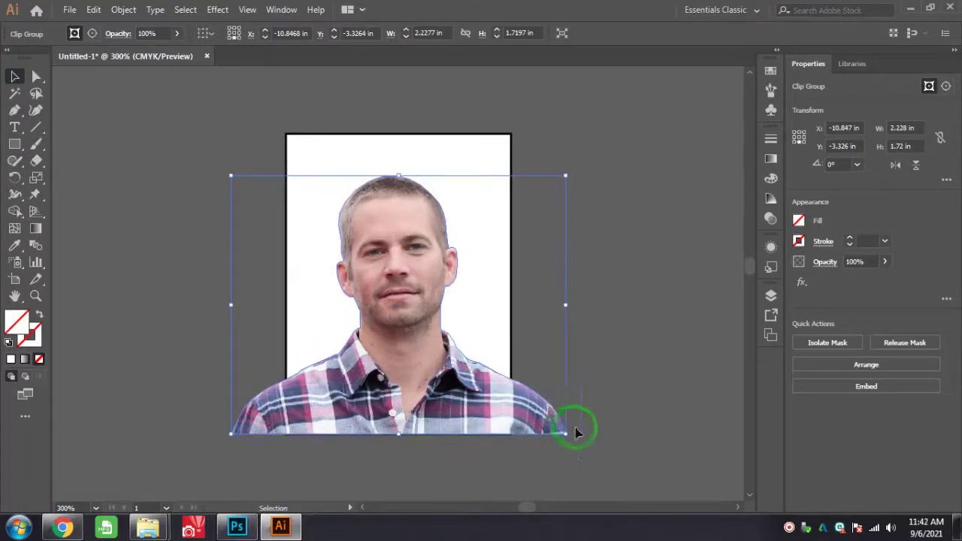
pyautogui.moveTo(577, 432); pyautogui.dragTo(561, 434)
pyautogui.moveTo(561, 180)
pyautogui.mouseDown()
pyautogui.moveTo(574, 159)
pyautogui.moveTo(569, 166)
pyautogui.mouseUp()
pyautogui.hotkey('ctrl', 'z')
pyautogui.moveTo(408, 432)
pyautogui.mouseDown()
pyautogui.moveTo(408, 416)
pyautogui.moveTo(409, 426)
pyautogui.mouseUp()
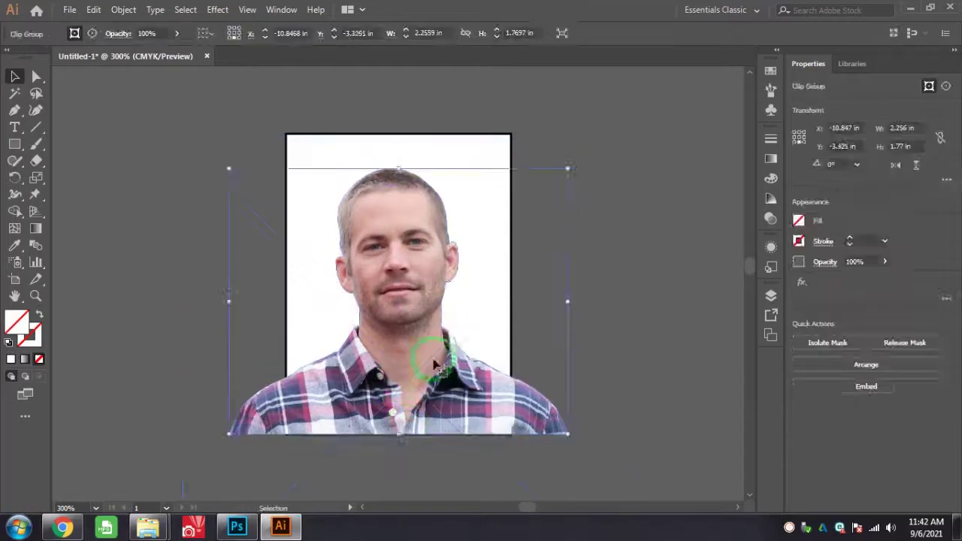
# Make a copy of the rectangle in place with no fill and no stroke
pyautogui.click(465, 160)
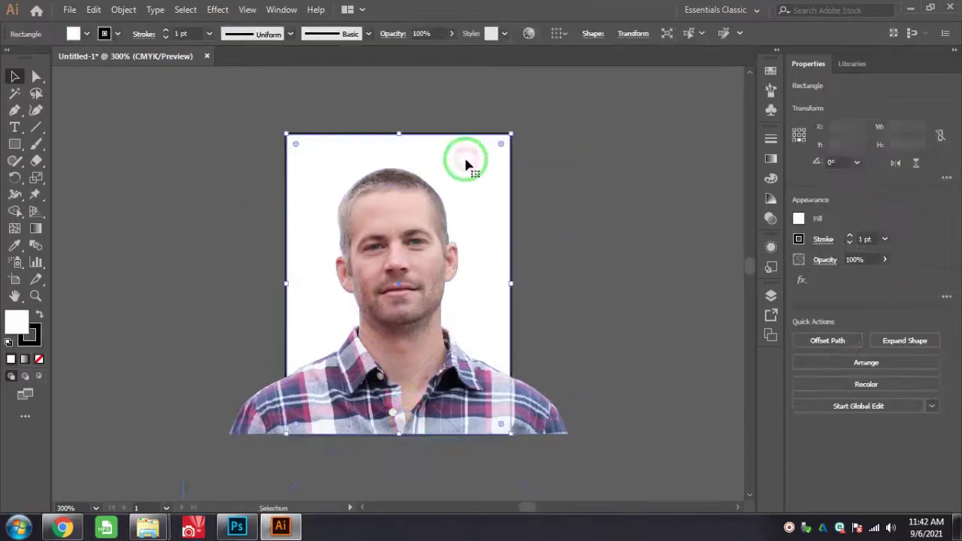
pyautogui.click(38, 359)
# Try to make a clipping mask from the portrait and the unfilled rectangle
pyautogui.keyDown('shift'); pyautogui.click(398, 257); pyautogui.keyUp('shift')
pyautogui.rightClick(396, 221)
pyautogui.click(466, 323)
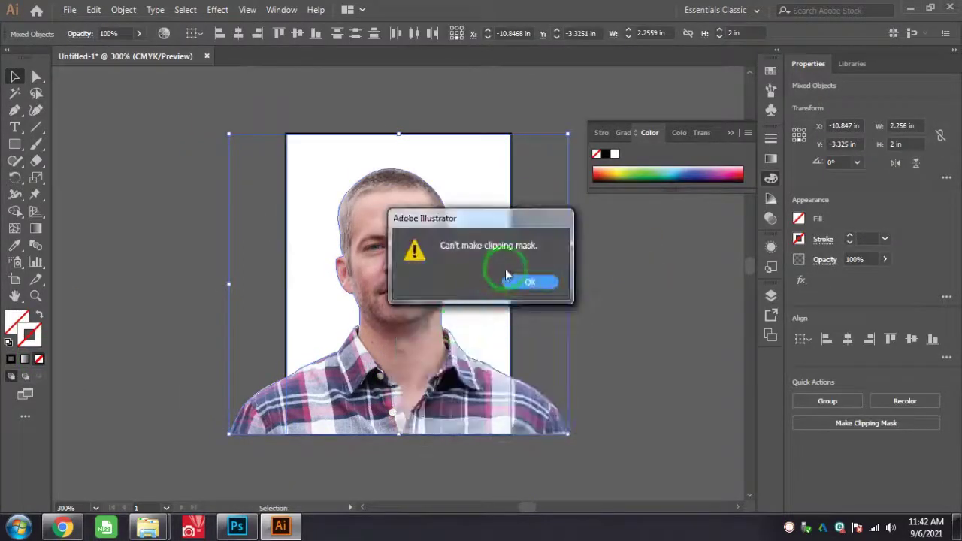
pyautogui.click(518, 281)
pyautogui.click(495, 287)
pyautogui.click(446, 278)
pyautogui.keyDown('shift'); pyautogui.click(511, 150); pyautogui.keyUp('shift')
pyautogui.rightClick(408, 222)
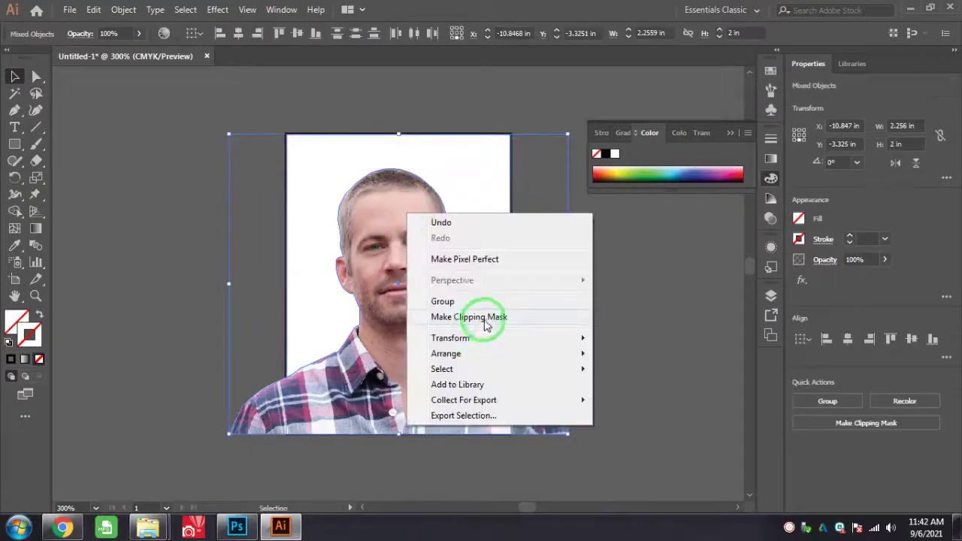
pyautogui.click(488, 323)
pyautogui.click(519, 279)
pyautogui.click(509, 185)
pyautogui.moveTo(508, 186); pyautogui.dragTo(400, 233)
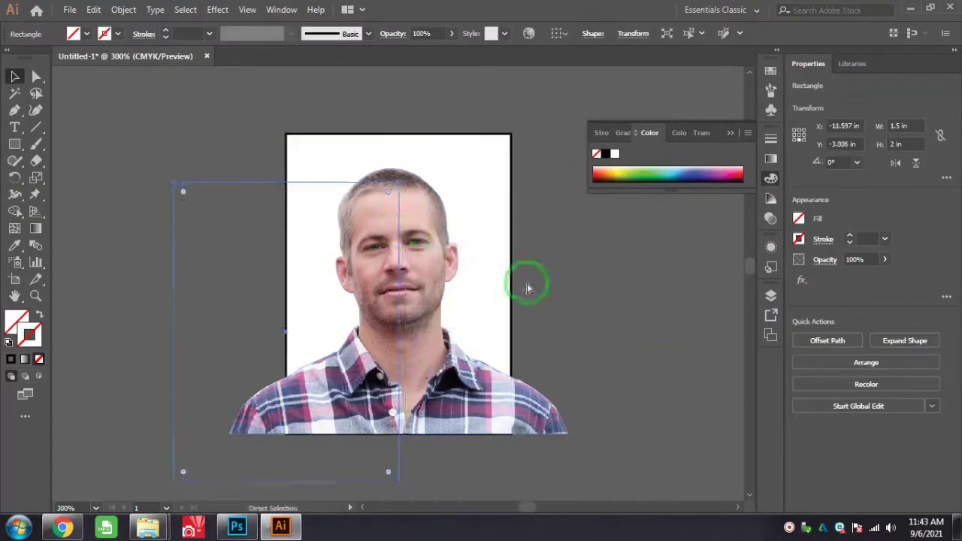
pyautogui.hotkey('ctrl', 'z')
# Bring the unfilled, unstroked rectangle to the front and make a clipping mask from it and the portrait
pyautogui.click(531, 211)
pyautogui.click(511, 186)
pyautogui.rightClick(512, 185)
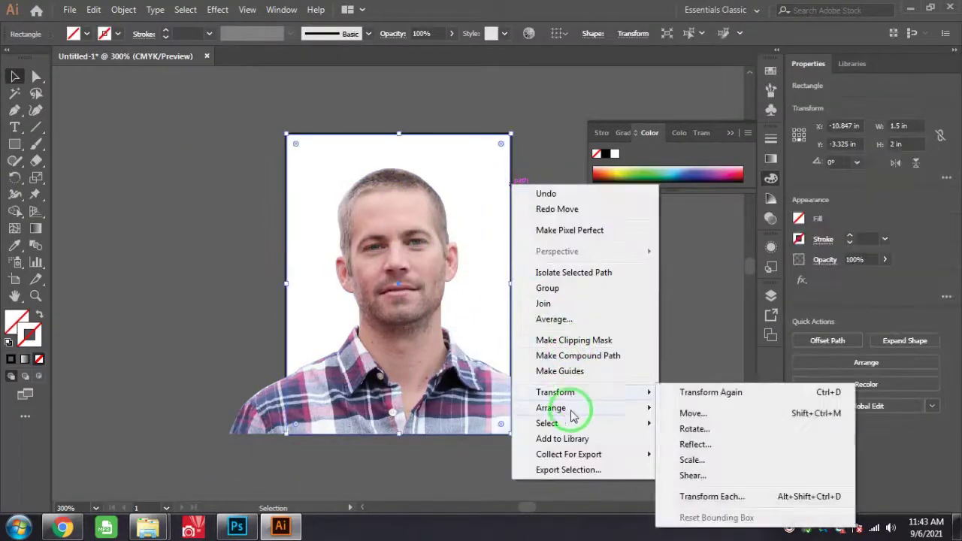
pyautogui.moveTo(551, 407)
pyautogui.click(705, 403)
pyautogui.keyDown('shift'); pyautogui.click(406, 239); pyautogui.keyUp('shift')
pyautogui.rightClick(406, 237)
pyautogui.click(475, 339)
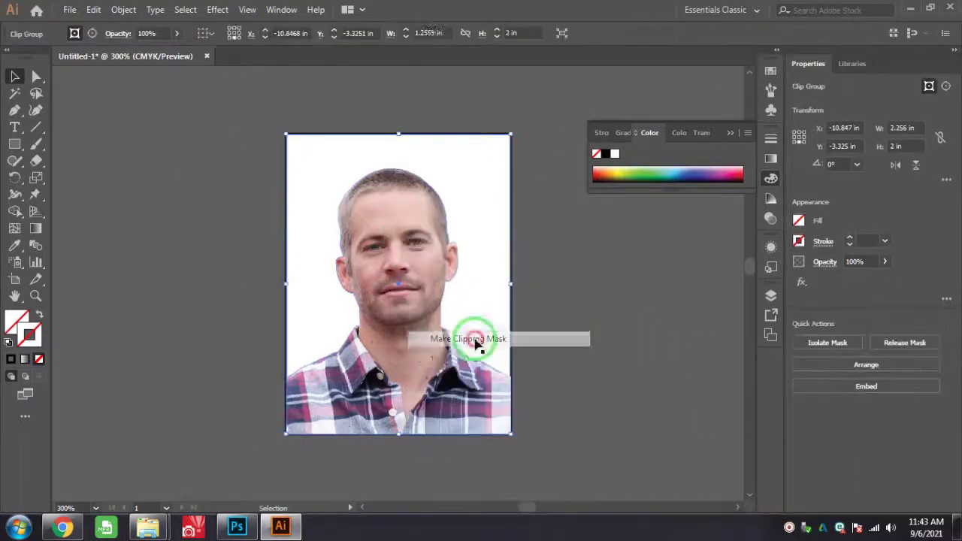
pyautogui.click(627, 329)
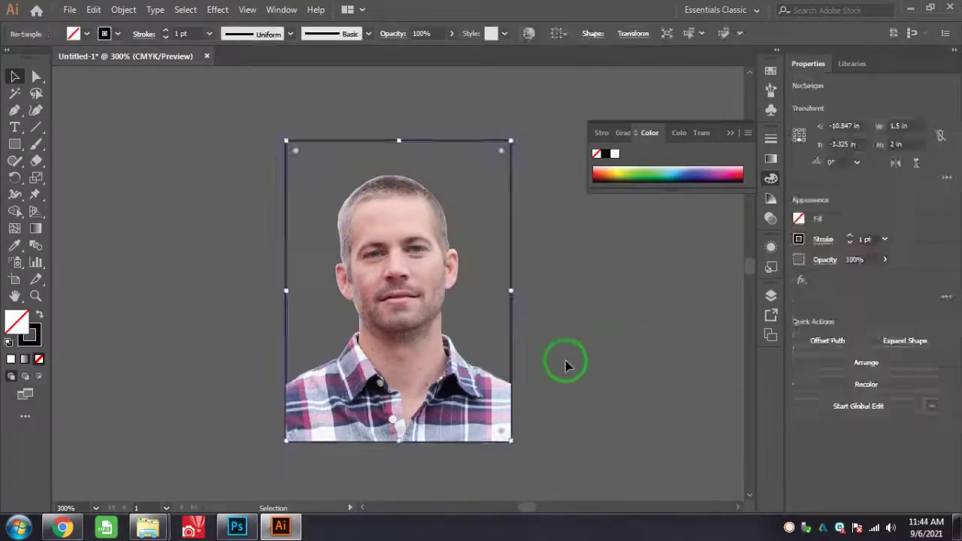
# Bring the 1.5 × 2 in black-stroked frame rectangle to the front of the masked portrait
pyautogui.click(569, 363)
pyautogui.click(511, 248)
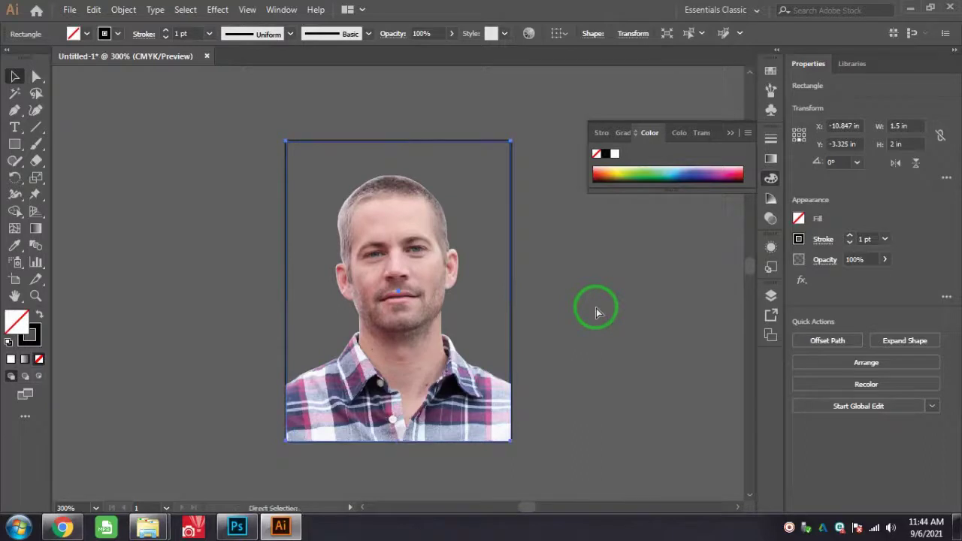
pyautogui.rightClick(512, 200)
pyautogui.moveTo(590, 423)
pyautogui.click(683, 423)
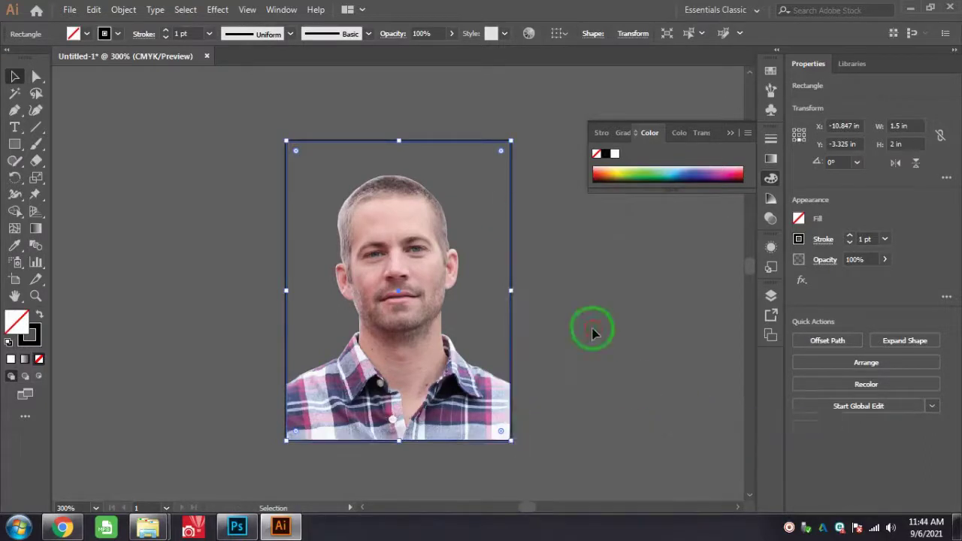
pyautogui.click(590, 327)
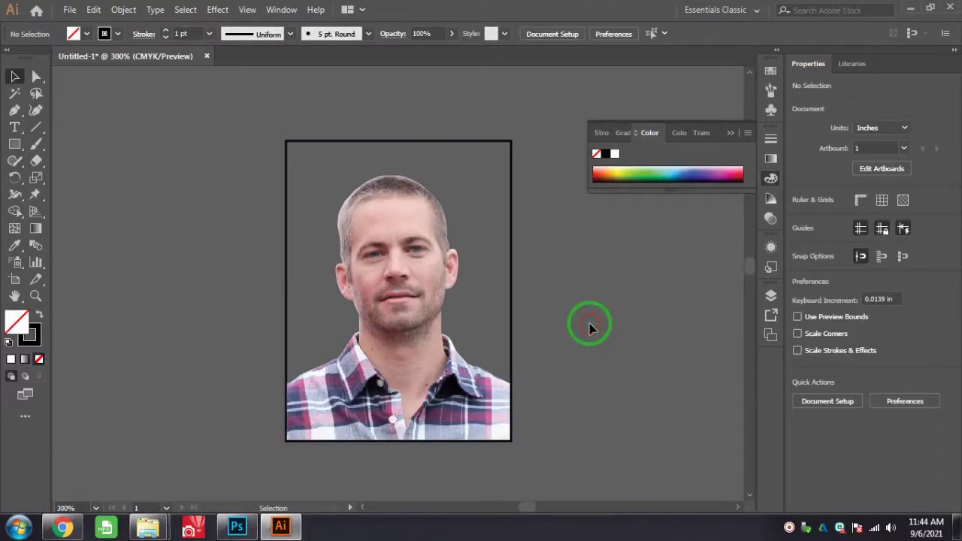
pyautogui.click(594, 280)
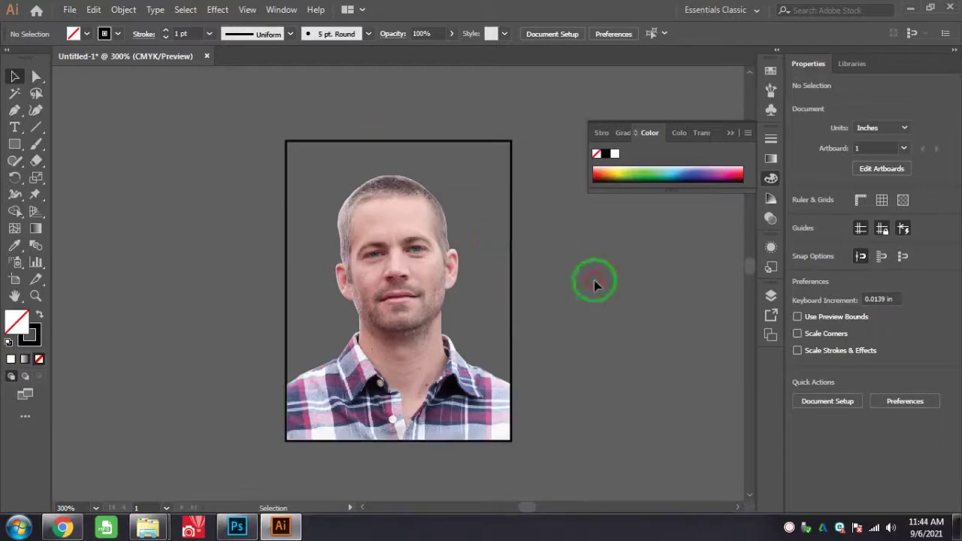
# Offset the frame rectangle's path outward by 0.2 cm with mitered joins
pyautogui.click(511, 210)
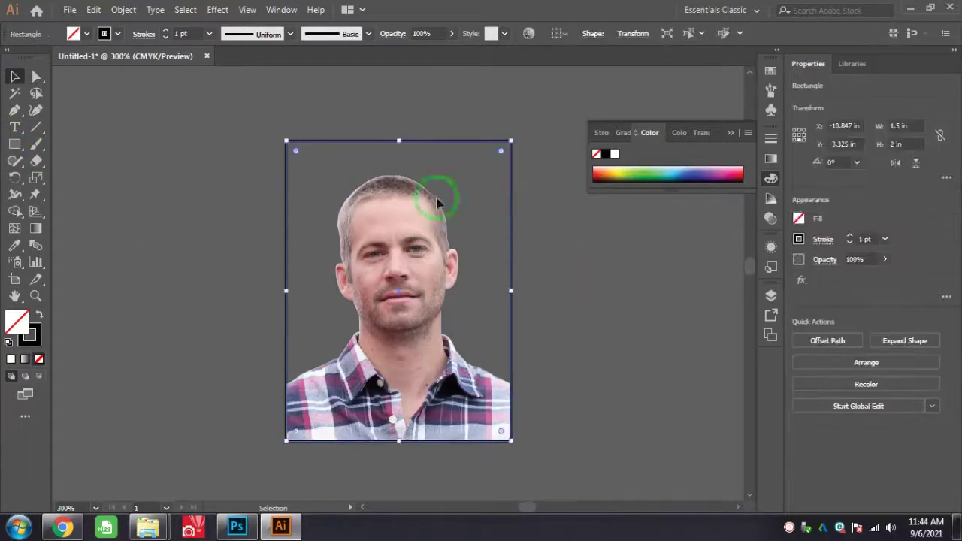
pyautogui.click(123, 9)
pyautogui.moveTo(242, 329)
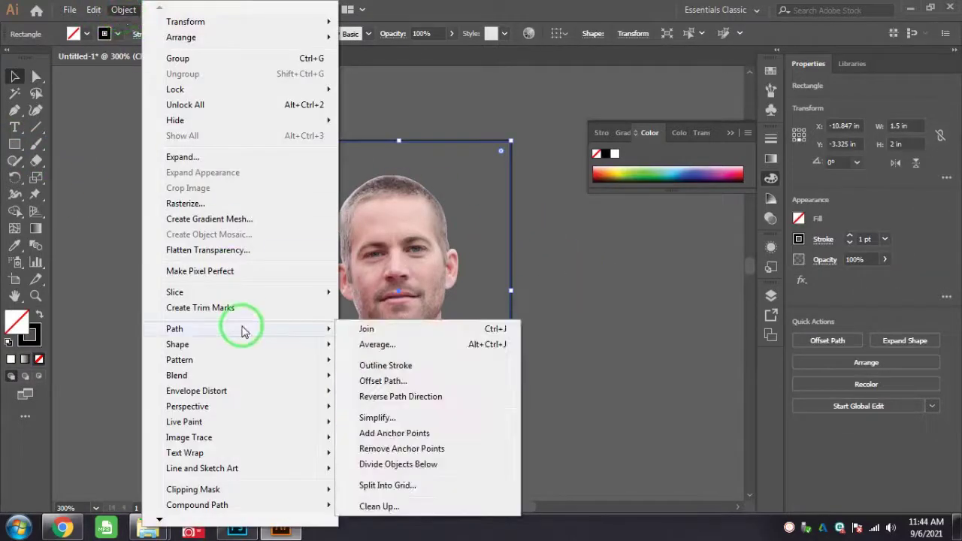
pyautogui.click(383, 381)
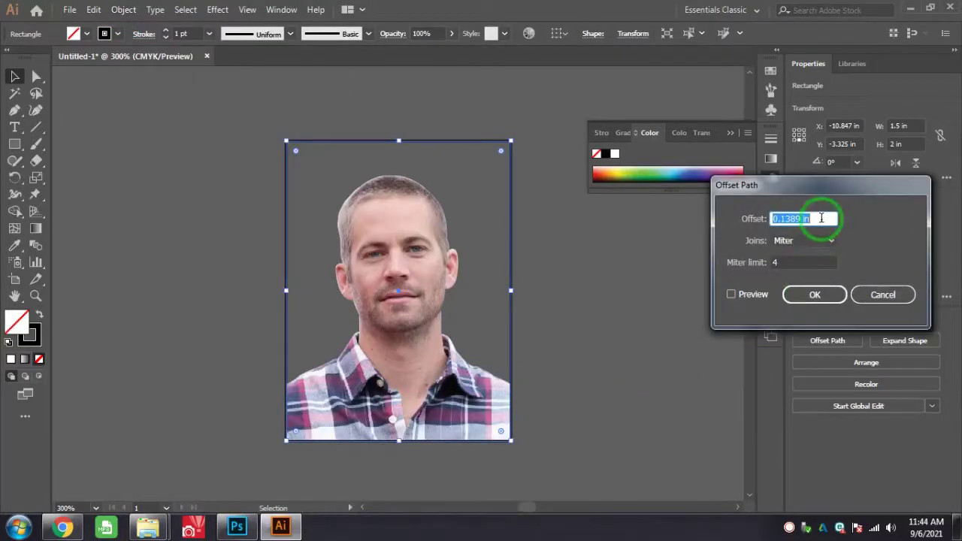
pyautogui.click(831, 241)
pyautogui.moveTo(820, 217); pyautogui.dragTo(699, 227)
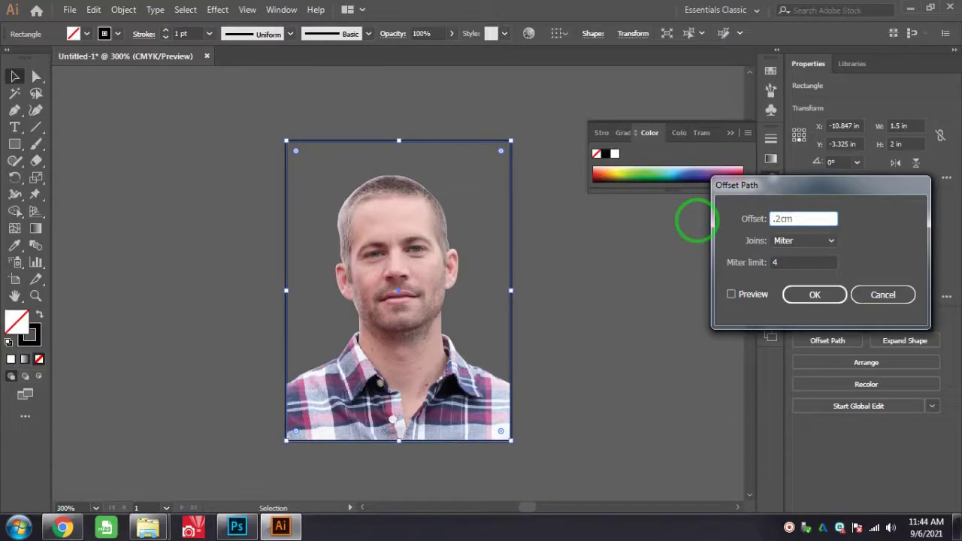
pyautogui.click(732, 295)
pyautogui.click(808, 295)
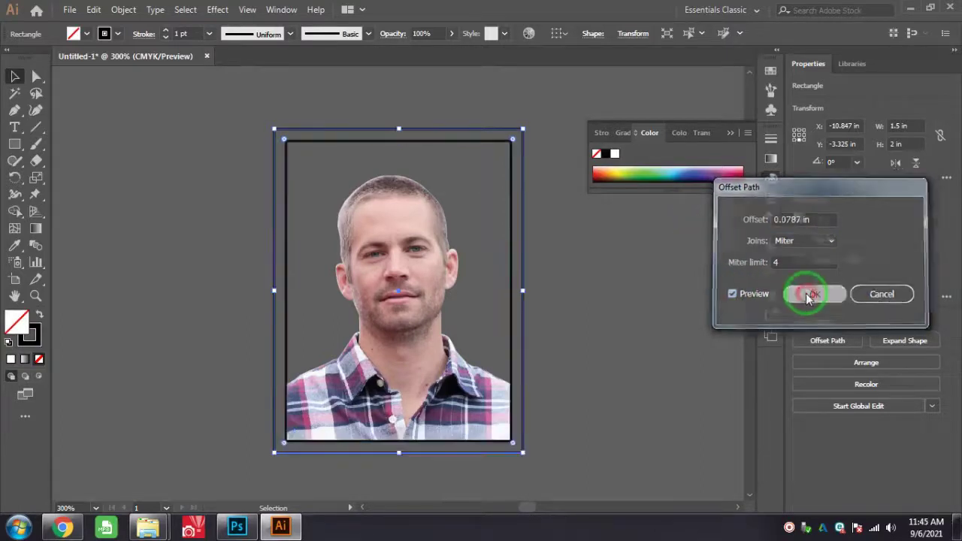
pyautogui.click(526, 173)
pyautogui.click(543, 190)
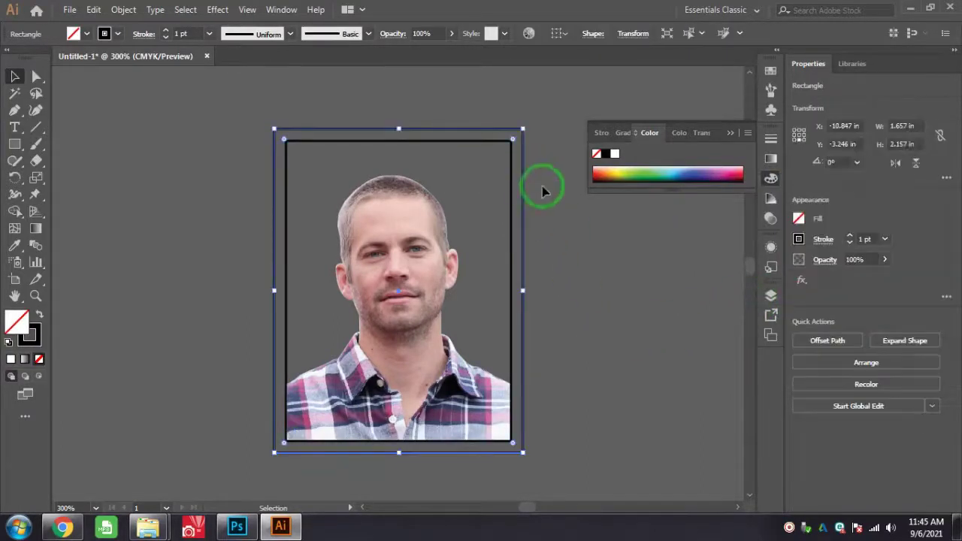
# Remove the outer offset rectangle's stroke and group it with the black frame
pyautogui.click(39, 359)
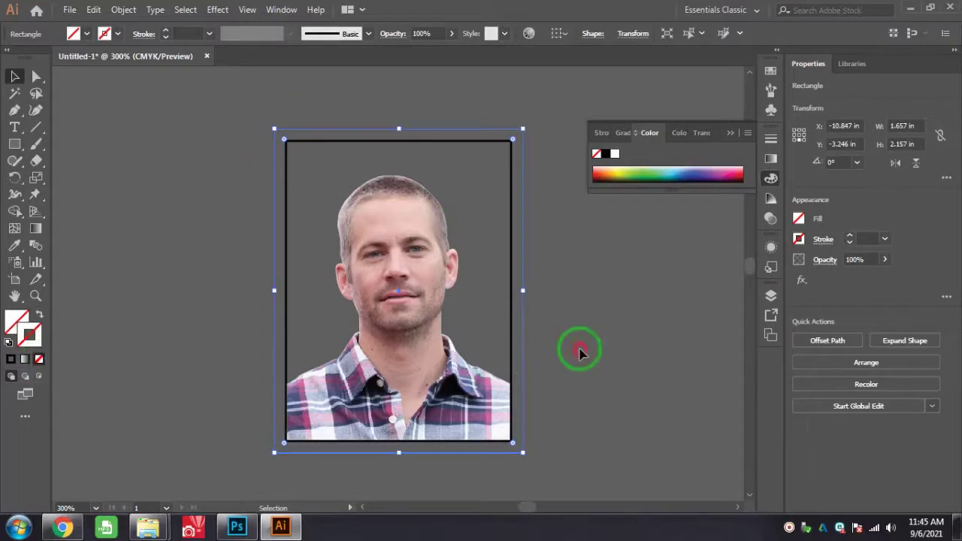
pyautogui.click(579, 352)
pyautogui.moveTo(174, 98); pyautogui.dragTo(568, 388)
pyautogui.moveTo(557, 286); pyautogui.dragTo(542, 445)
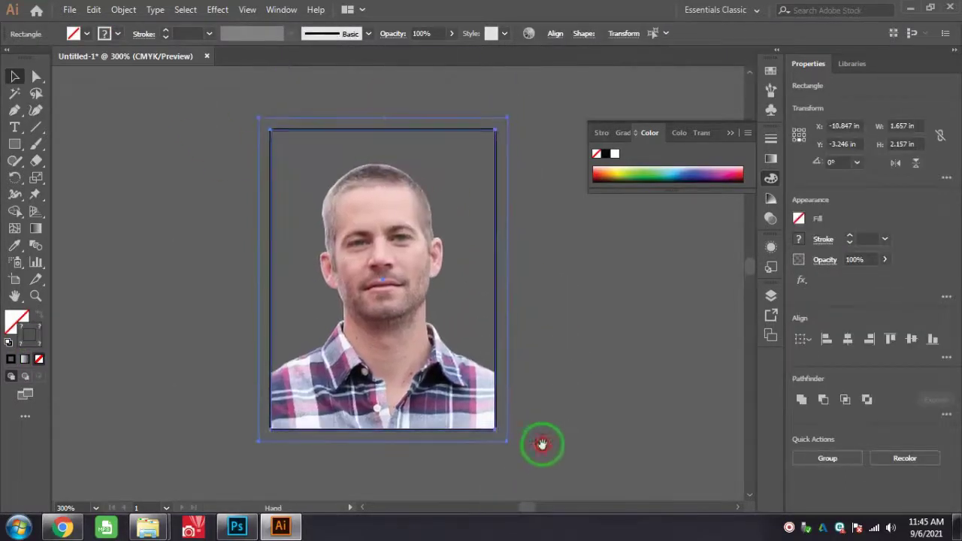
pyautogui.hotkey('ctrl', 'g')
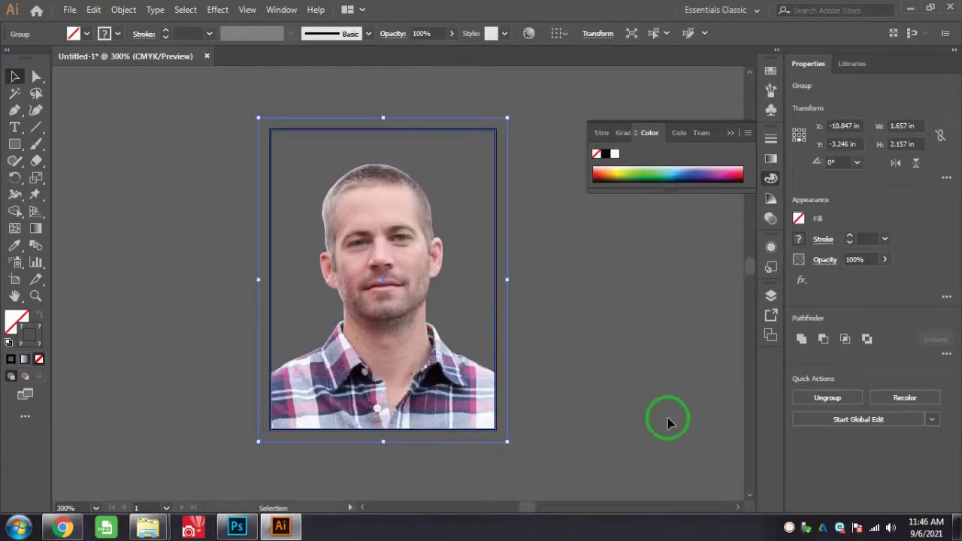
# Try to scale the frame group to 1.5 in wide with linked proportions, and undo the scaling
pyautogui.click(564, 255)
pyautogui.click(509, 182)
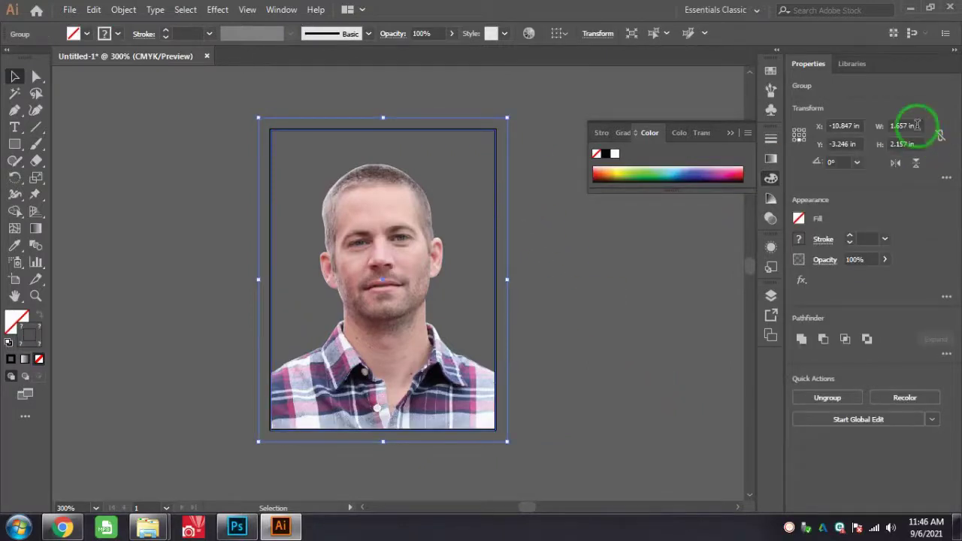
pyautogui.click(940, 135)
pyautogui.moveTo(921, 126); pyautogui.dragTo(861, 145)
pyautogui.write('1.5')
pyautogui.press('Return')
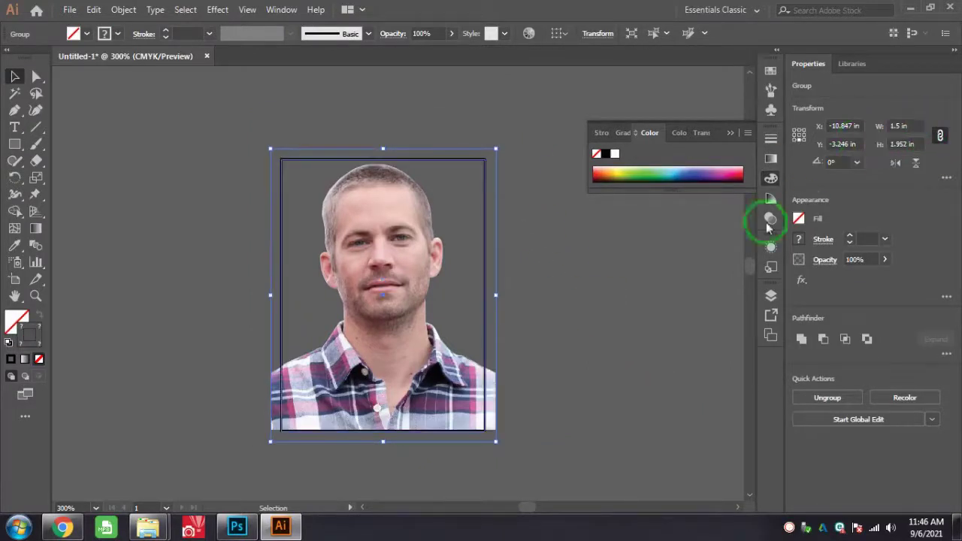
pyautogui.hotkey('ctrl', 'z')
# Try to resize the frame group to 1.5 in wide and 2 in high with proportions unlinked
pyautogui.click(940, 136)
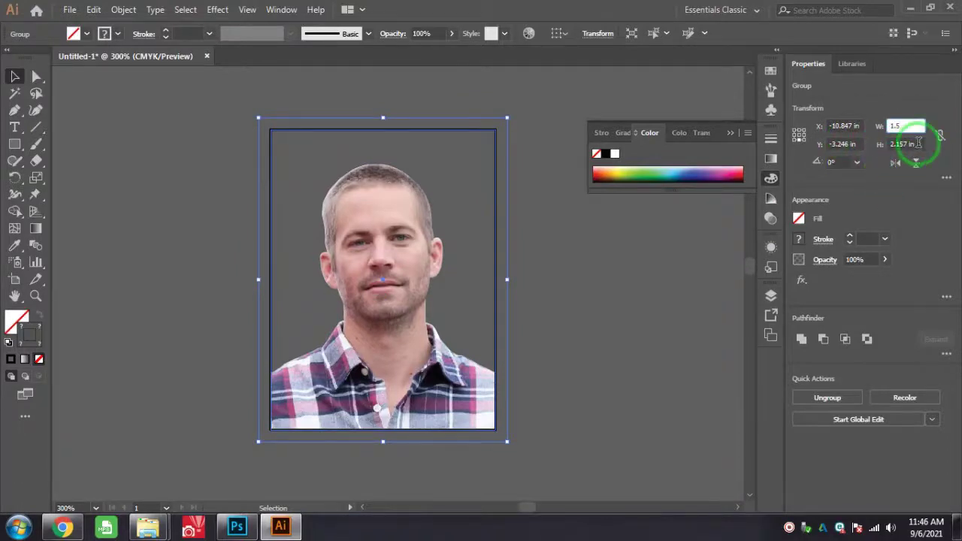
pyautogui.moveTo(919, 143); pyautogui.dragTo(836, 150)
pyautogui.write('2')
pyautogui.press('Return')
pyautogui.click(604, 331)
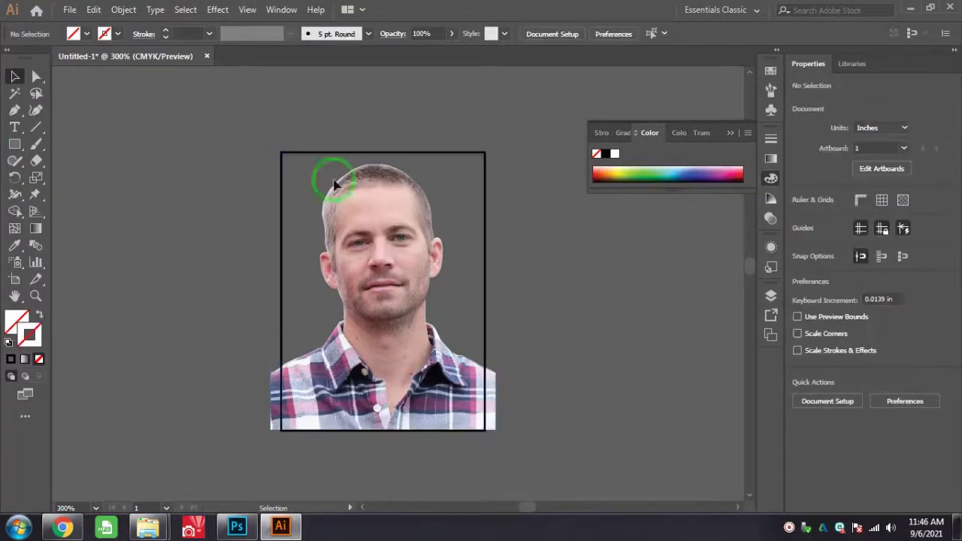
# Undo the resizing, grouping and stroke removal on the frame rectangles
pyautogui.hotkey('ctrl', 'z')
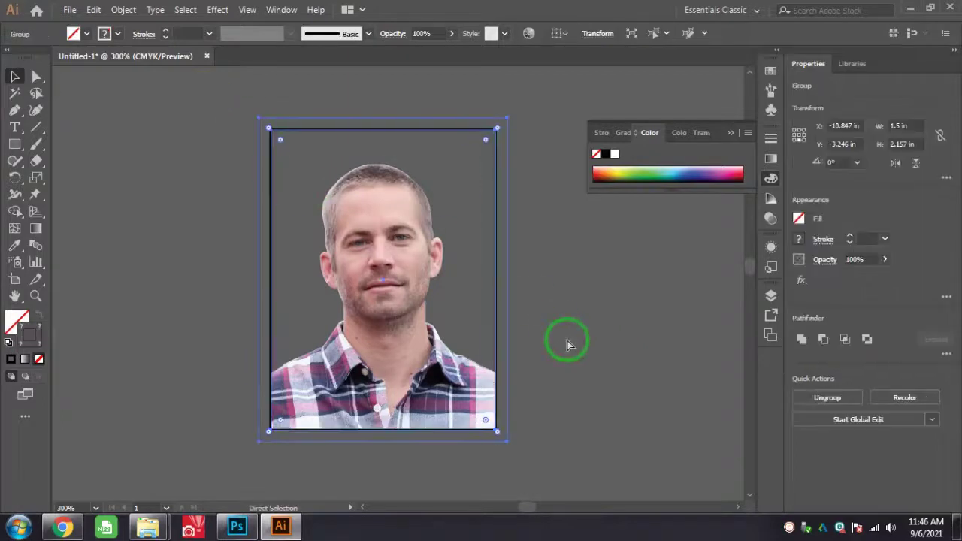
pyautogui.hotkey('ctrl', 'z')
pyautogui.hotkey('ctrl', 'z')
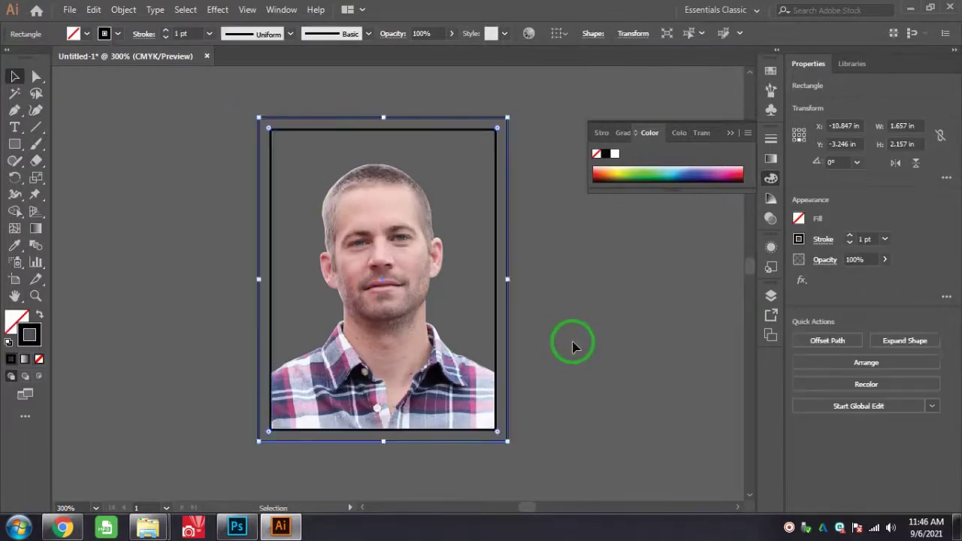
# Set the outer offset rectangle to no stroke
pyautogui.click(569, 324)
pyautogui.click(509, 209)
pyautogui.click(39, 360)
pyautogui.click(644, 367)
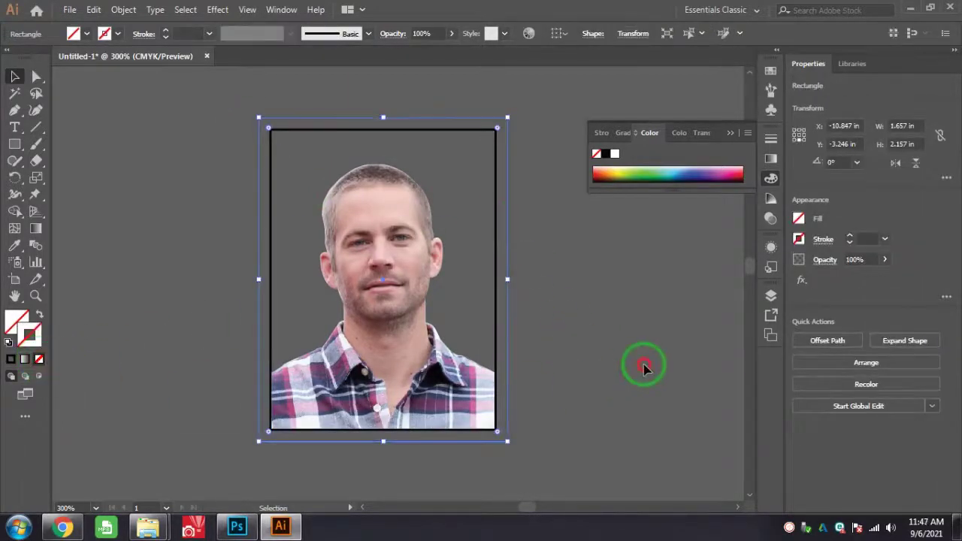
# Unlock all objects and group the masked portrait with the black frame and the outer rectangle
pyautogui.click(95, 11)
pyautogui.moveTo(123, 12)
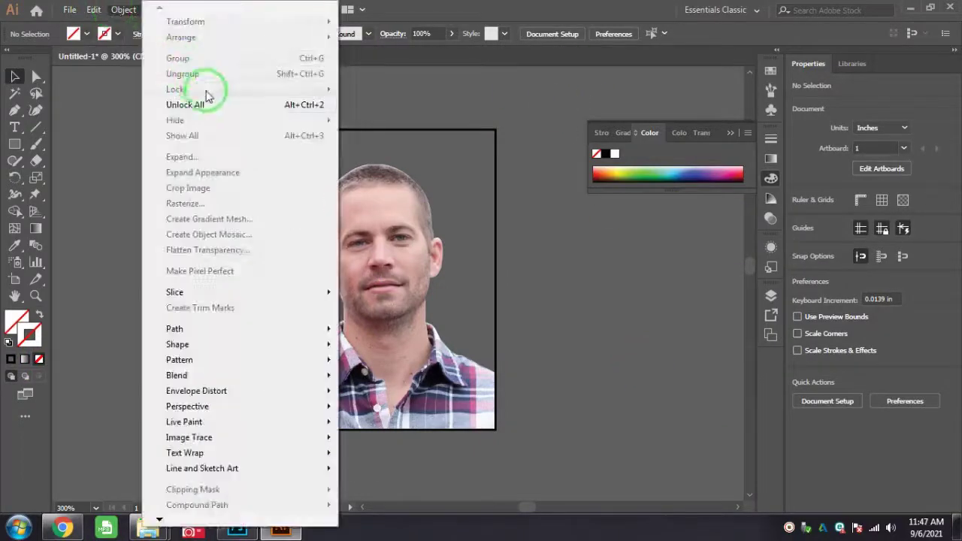
pyautogui.click(202, 103)
pyautogui.click(541, 307)
pyautogui.moveTo(548, 101); pyautogui.dragTo(189, 479)
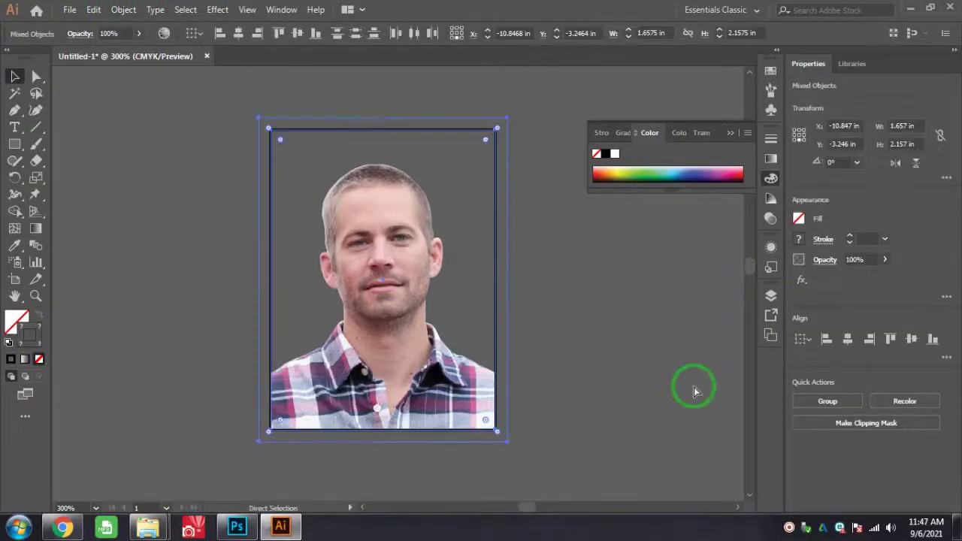
pyautogui.hotkey('ctrl', 'g')
# Scale the photo group proportionally to 1.5 in wide, with its height set separately to 2 in
pyautogui.click(511, 204)
pyautogui.click(502, 203)
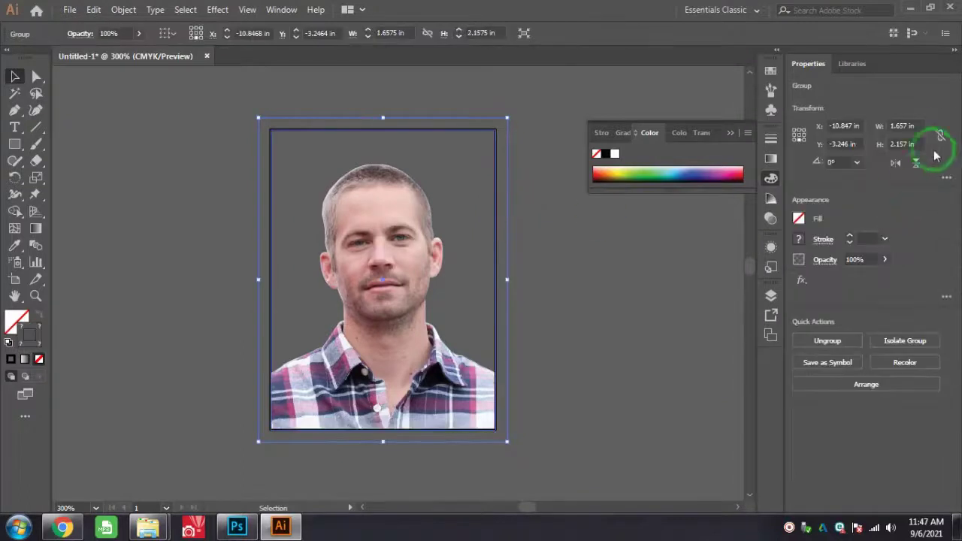
pyautogui.click(939, 135)
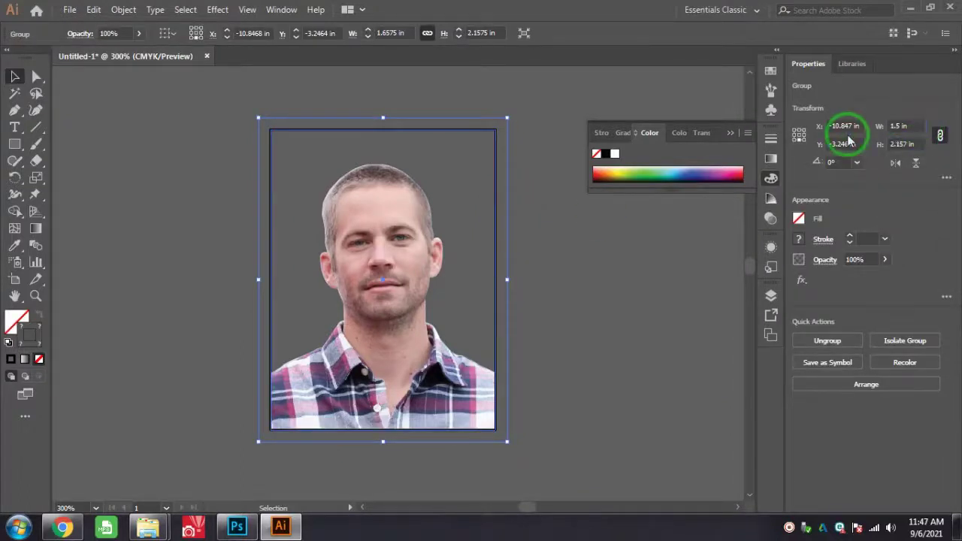
pyautogui.click(850, 141)
pyautogui.click(939, 135)
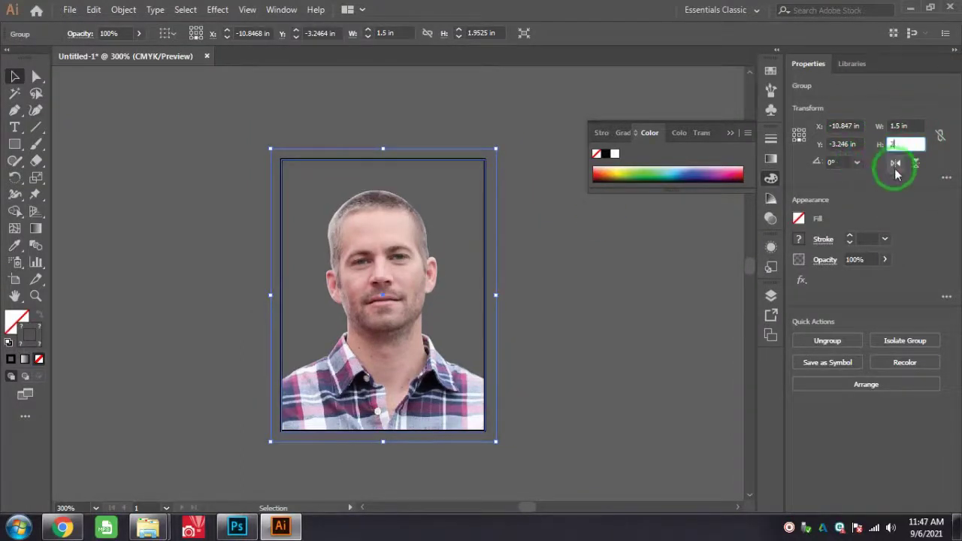
pyautogui.write('2')
pyautogui.press('Return')
pyautogui.click(572, 331)
# Try moving the whole photo group down and to the right, and undo the move
pyautogui.moveTo(541, 102); pyautogui.dragTo(194, 488)
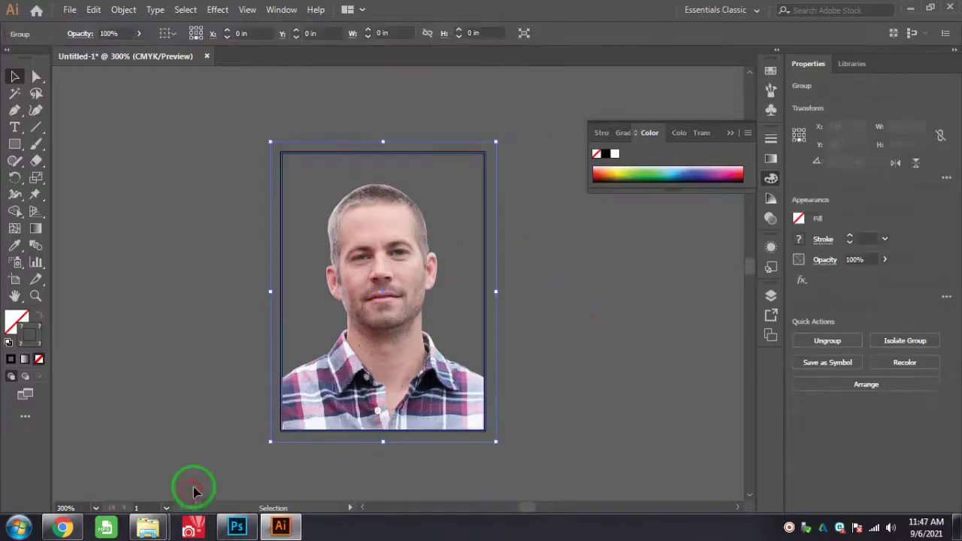
pyautogui.click(124, 11)
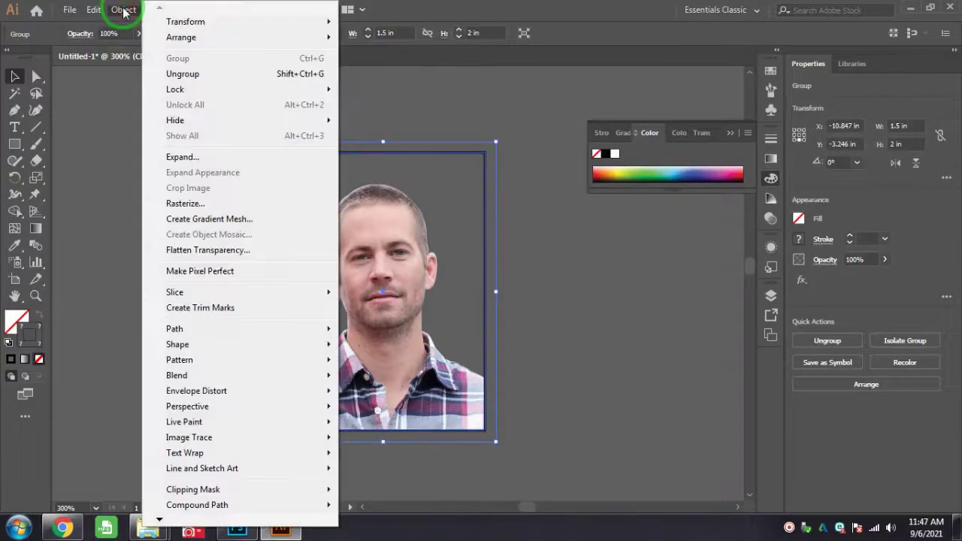
pyautogui.click(636, 341)
pyautogui.moveTo(487, 254); pyautogui.dragTo(542, 322)
pyautogui.hotkey('ctrl', 'z')
pyautogui.click(619, 350)
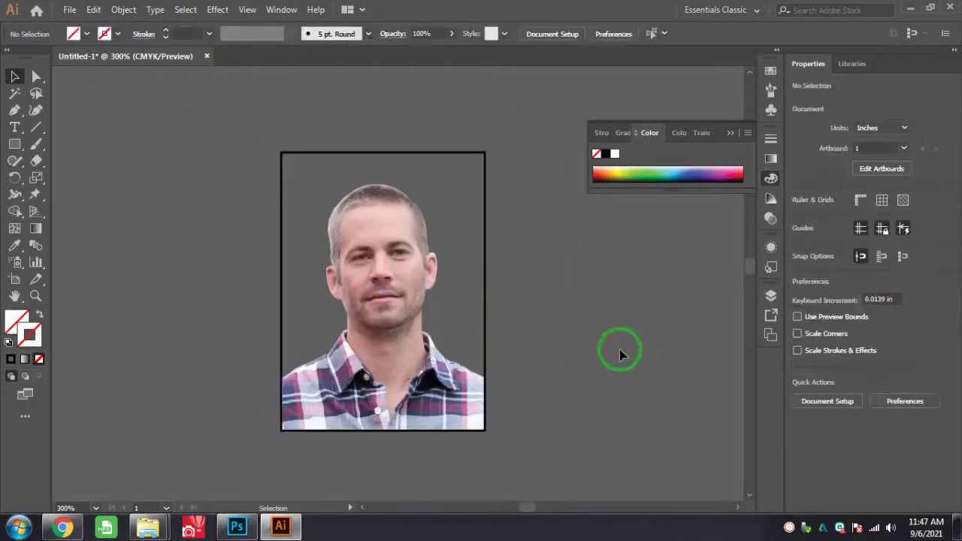
# Move the photo group up and to the left, farther from the artboard, to about X -15.66 in, Y -6.94 in
pyautogui.hotkey('ctrl', '-')
pyautogui.hotkey('ctrl', '-')
pyautogui.hotkey('ctrl', '-')
pyautogui.hotkey('ctrl', '-')
pyautogui.hotkey('ctrl', '-')
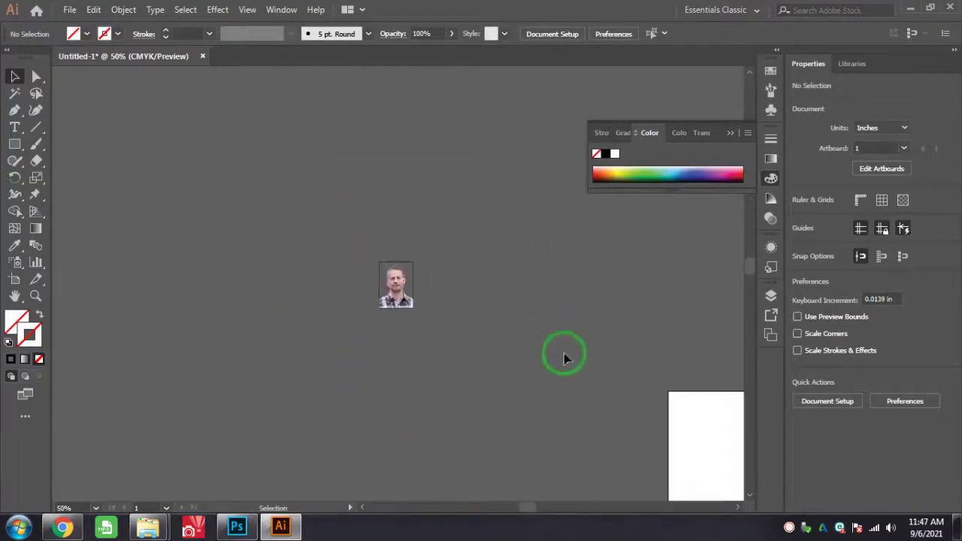
pyautogui.press('space')
pyautogui.moveTo(564, 357); pyautogui.dragTo(534, 346)
pyautogui.moveTo(337, 259); pyautogui.dragTo(226, 165)
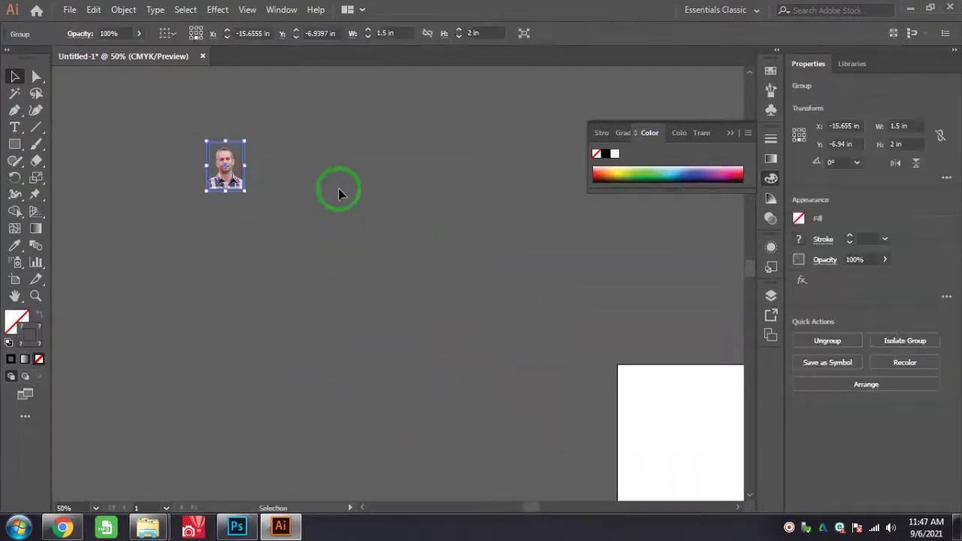
pyautogui.click(338, 191)
# Draw a rectangle below the photo group, size it 6 in wide by 4 in high, and fill it with white
pyautogui.press('m')
pyautogui.moveTo(193, 222); pyautogui.dragTo(523, 364)
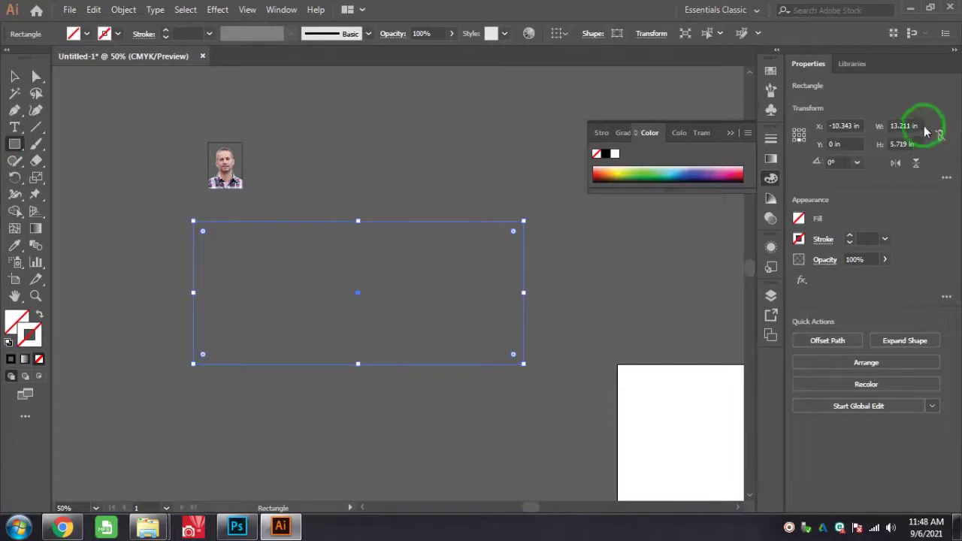
pyautogui.click(918, 126)
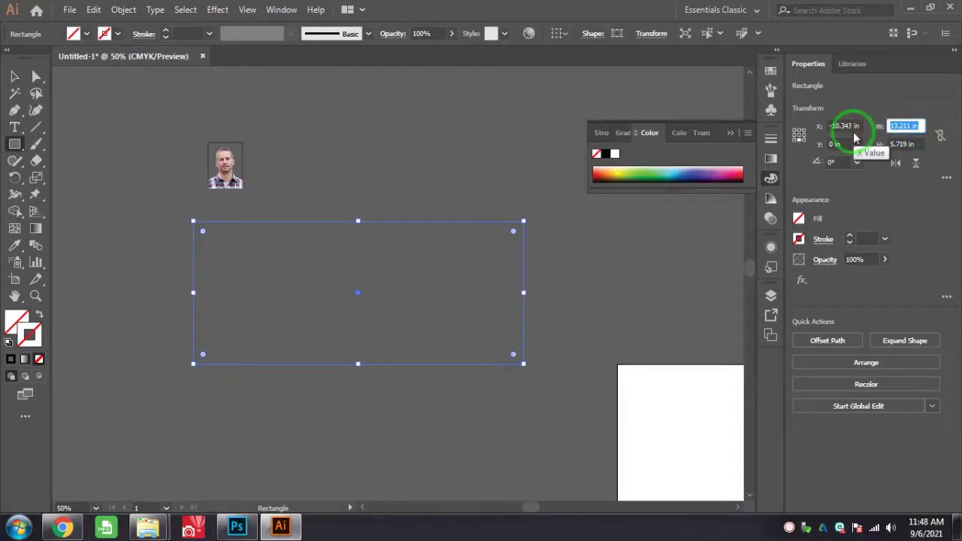
pyautogui.write('6')
pyautogui.press('Tab')
pyautogui.write('4')
pyautogui.press('Return')
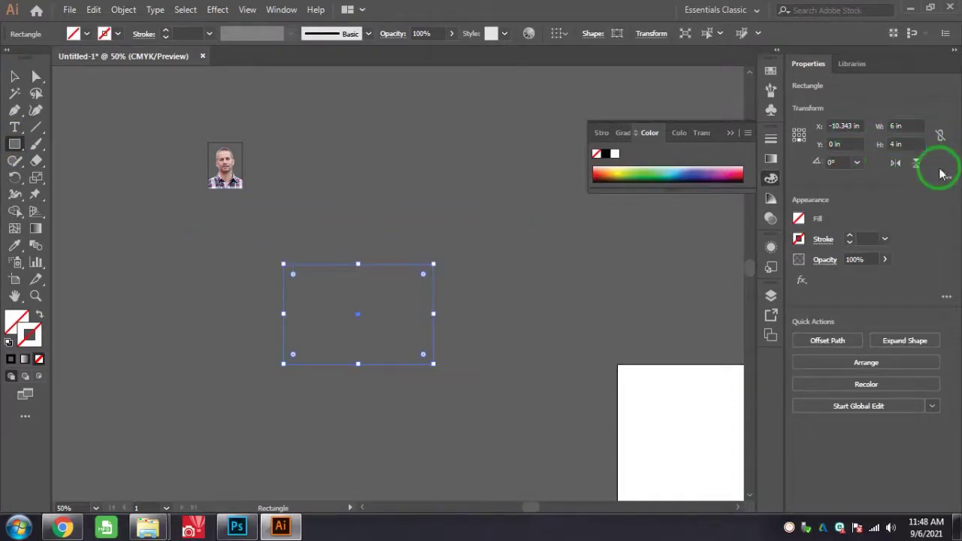
pyautogui.doubleClick(16, 322)
pyautogui.click(571, 223)
# Align the photo group with the left and top edges of the white rectangle
pyautogui.click(226, 173)
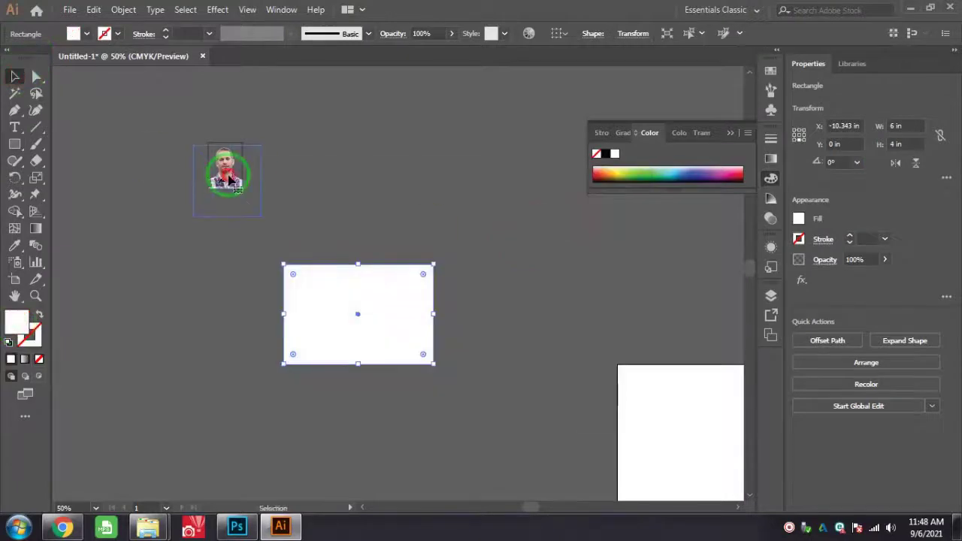
pyautogui.keyDown('shift'); pyautogui.click(323, 275); pyautogui.keyUp('shift')
pyautogui.click(827, 338)
pyautogui.click(892, 340)
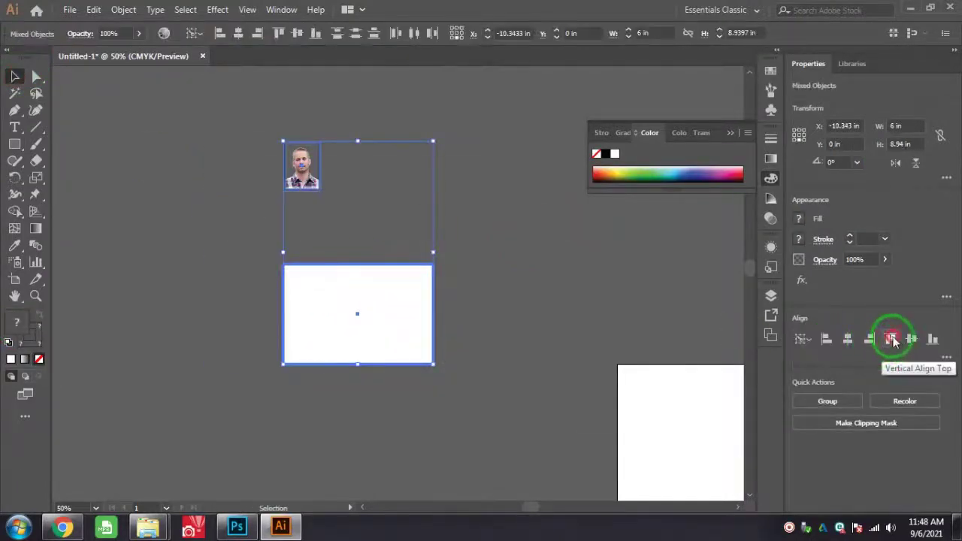
pyautogui.click(548, 326)
# Send the white rectangle to the back, behind the photo
pyautogui.rightClick(419, 290)
pyautogui.moveTo(482, 442)
pyautogui.click(630, 487)
pyautogui.click(519, 391)
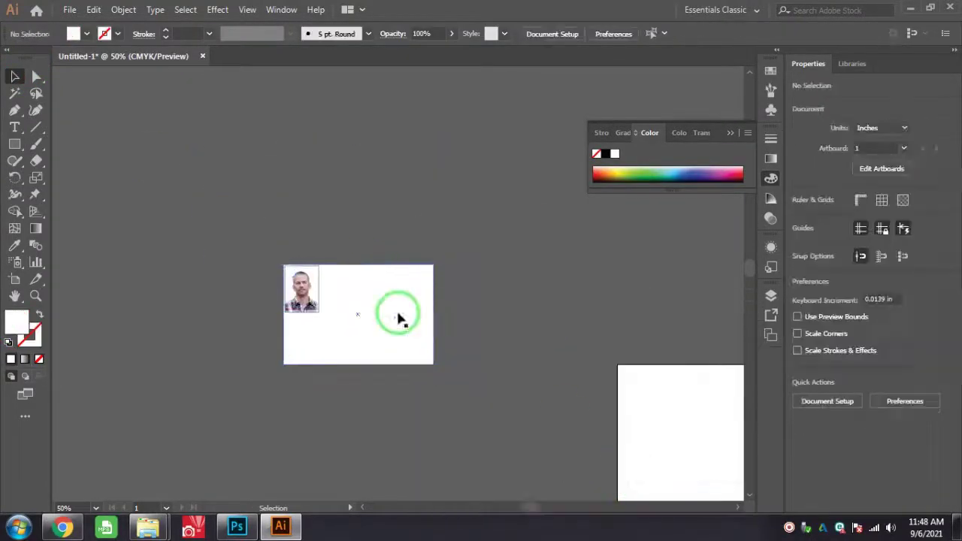
# Duplicate the photo edge to edge across the upper half of the sheet to make a row of four
pyautogui.scroll(4, 402, 284)
pyautogui.moveTo(197, 331); pyautogui.dragTo(405, 225)
pyautogui.click(219, 170)
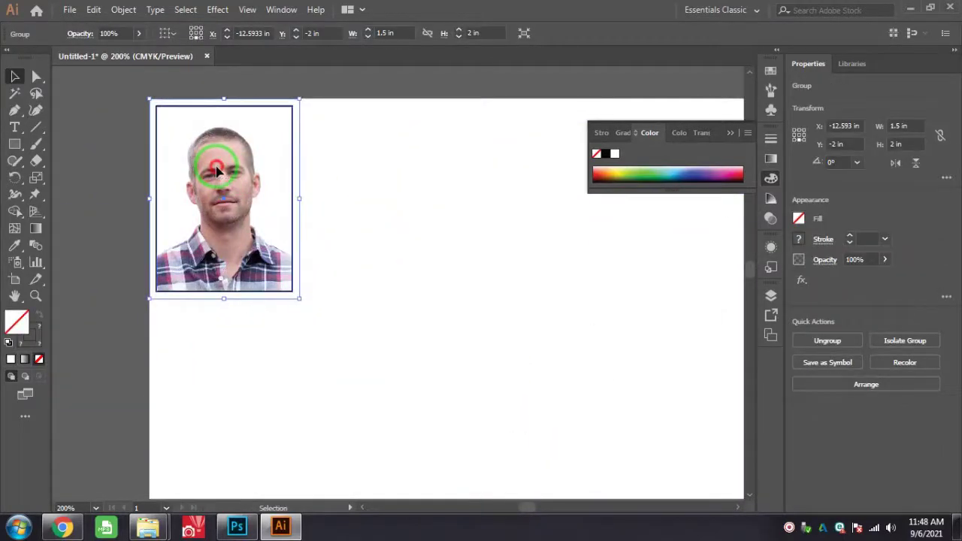
pyautogui.moveTo(217, 171); pyautogui.dragTo(366, 168)
pyautogui.hotkey('ctrl', '-')
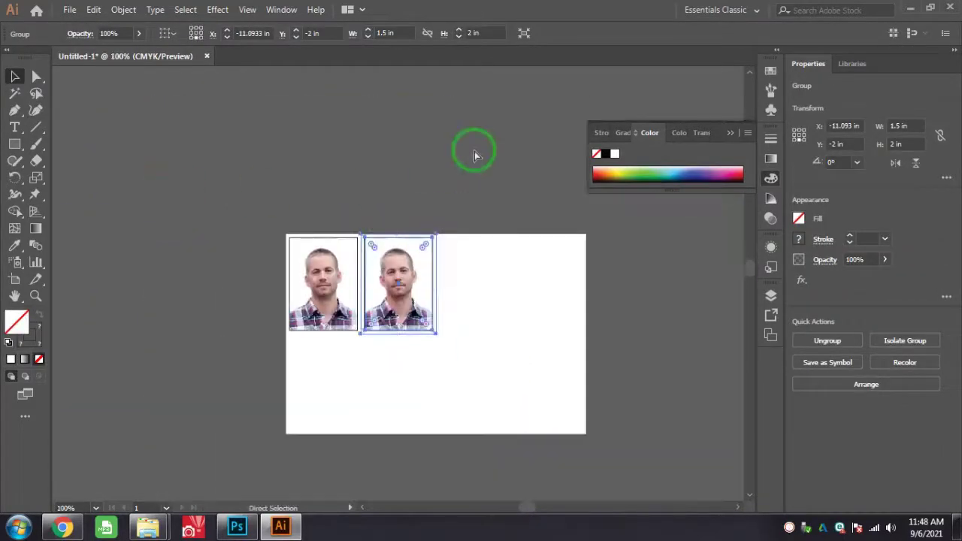
pyautogui.hotkey('ctrl', 'd')
pyautogui.hotkey('ctrl', 'd')
pyautogui.click(621, 254)
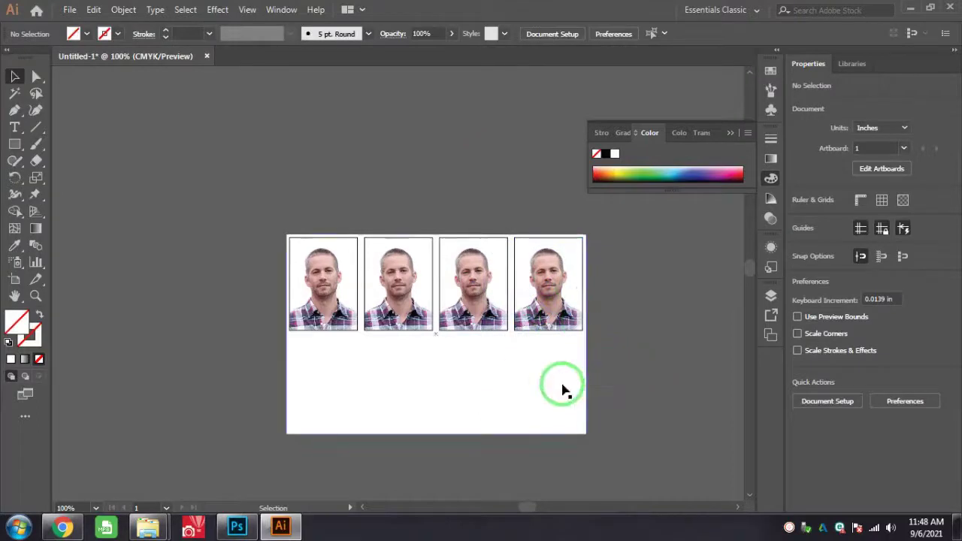
# Duplicate the row of four photos directly beneath itself to fill the lower half of the sheet
pyautogui.hotkey('ctrl', 'y')
pyautogui.hotkey('ctrl', 'y')
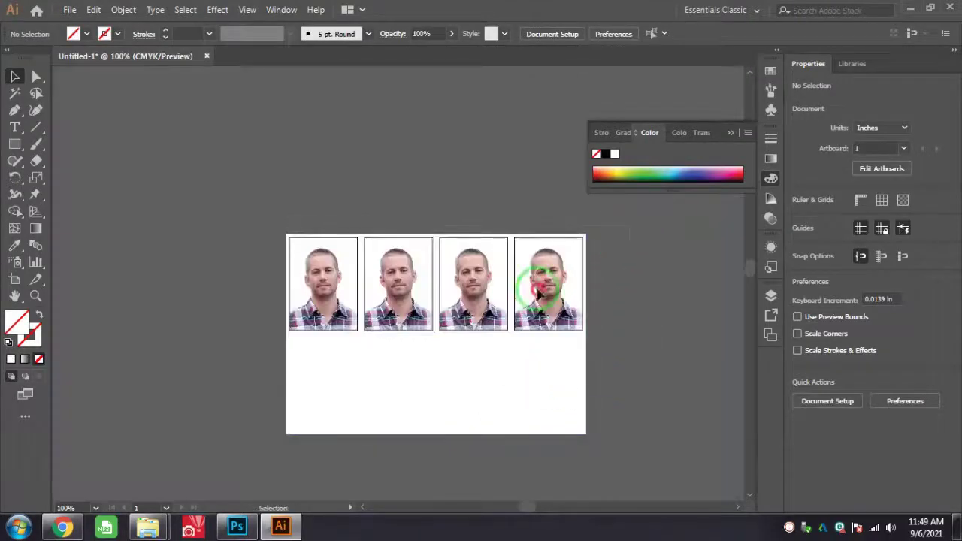
pyautogui.click(539, 296)
pyautogui.moveTo(409, 316); pyautogui.dragTo(403, 407)
pyautogui.click(644, 301)
pyautogui.hotkey('ctrl', '=')
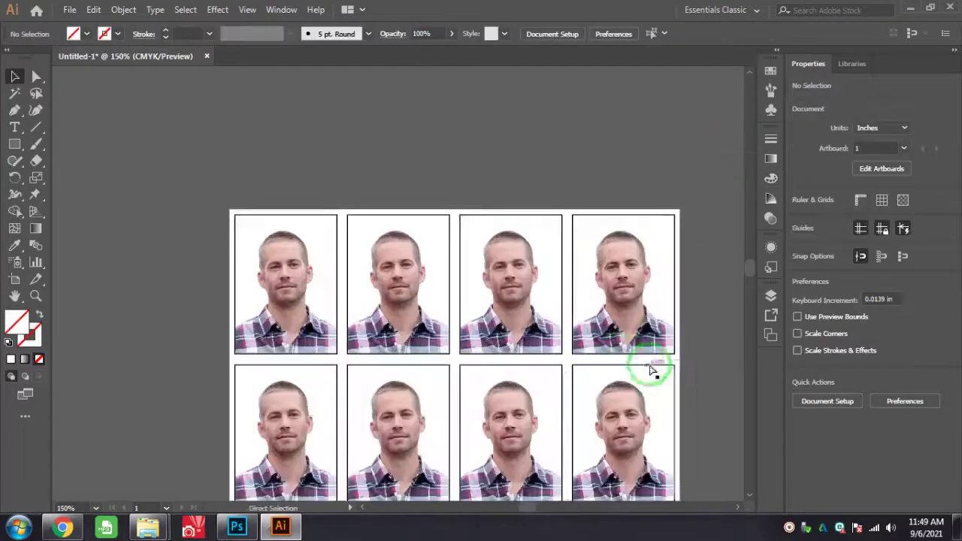
# Create a second artboard of 6 × 4 in that exactly covers the photo sheet
pyautogui.moveTo(651, 369); pyautogui.dragTo(597, 285)
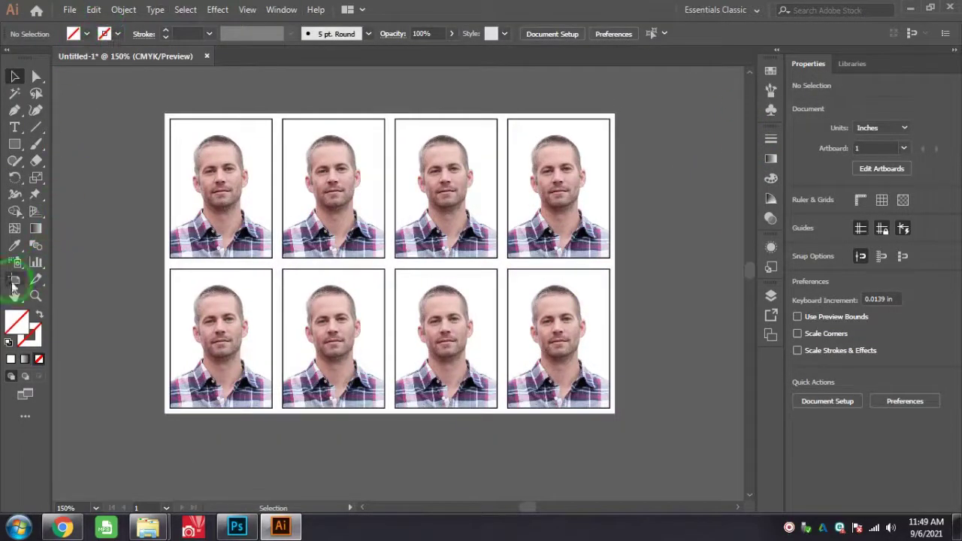
pyautogui.click(14, 281)
pyautogui.click(14, 74)
pyautogui.press('m')
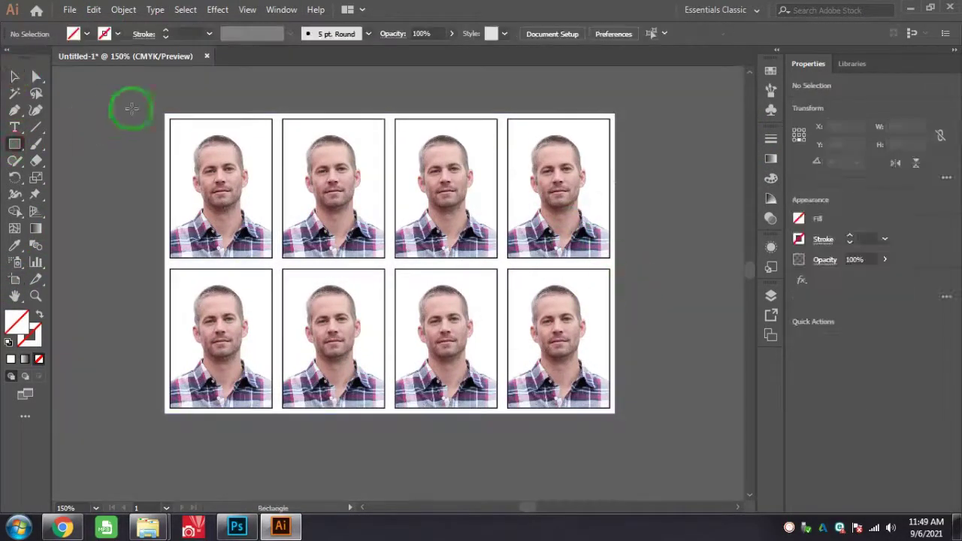
pyautogui.moveTo(165, 114); pyautogui.dragTo(615, 412)
pyautogui.hotkey('shift', 'o')
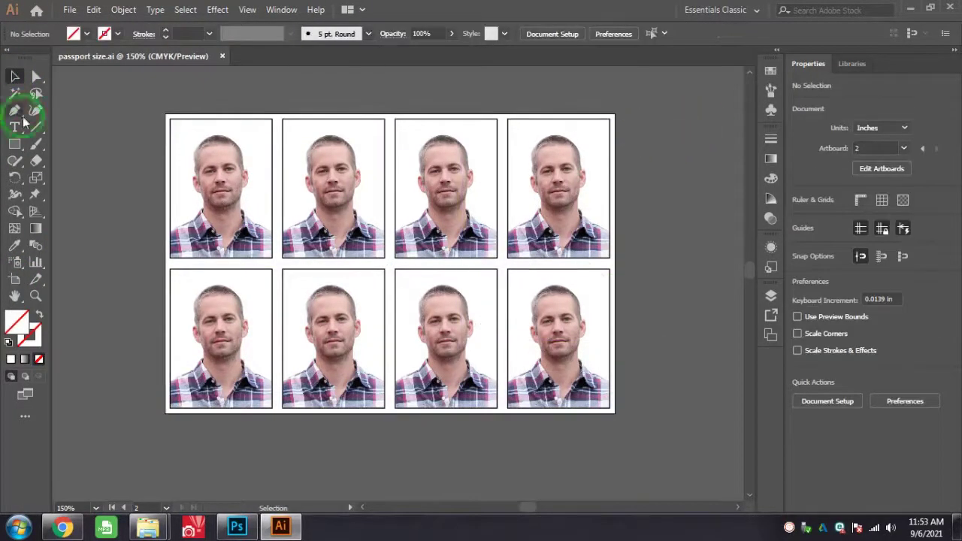
# Draw a 4 in vertical line between the first and second photo columns with a near-black 0F0F0F stroke
pyautogui.click(35, 127)
pyautogui.moveTo(278, 114)
pyautogui.mouseDown()
pyautogui.moveTo(278, 423)
pyautogui.moveTo(279, 412)
pyautogui.mouseUp()
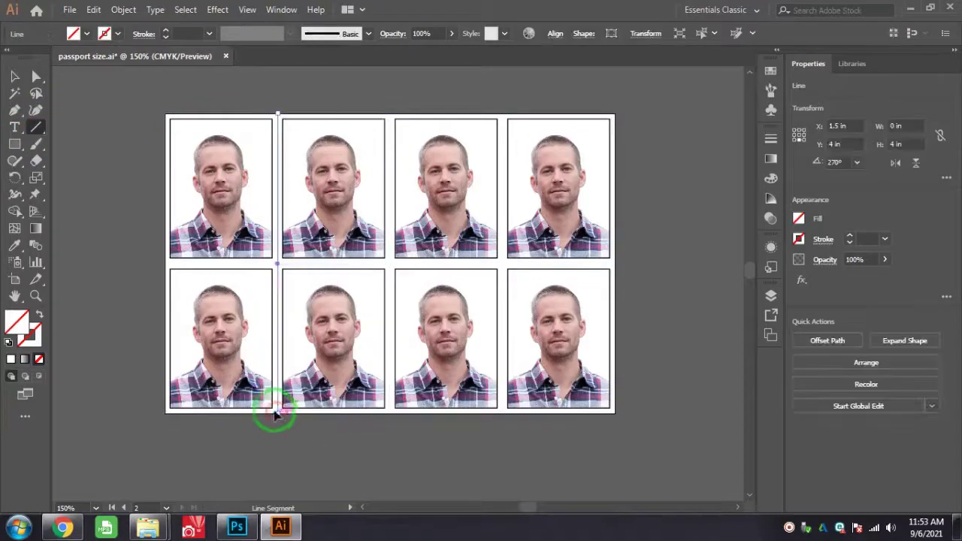
pyautogui.doubleClick(31, 335)
pyautogui.click(259, 385)
pyautogui.click(591, 223)
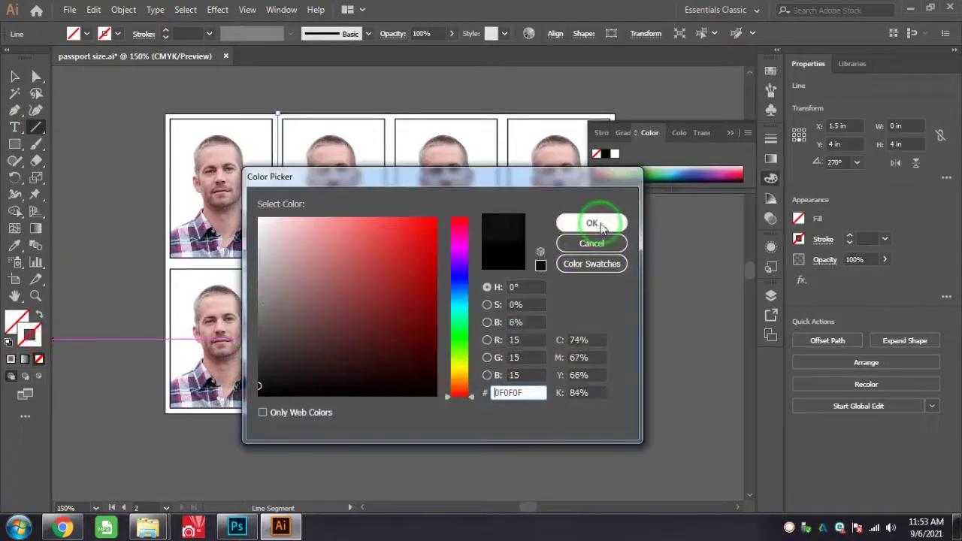
# Make the line's stroke dashed with a 3 pt dash and a 2 pt gap
pyautogui.click(824, 239)
pyautogui.click(682, 337)
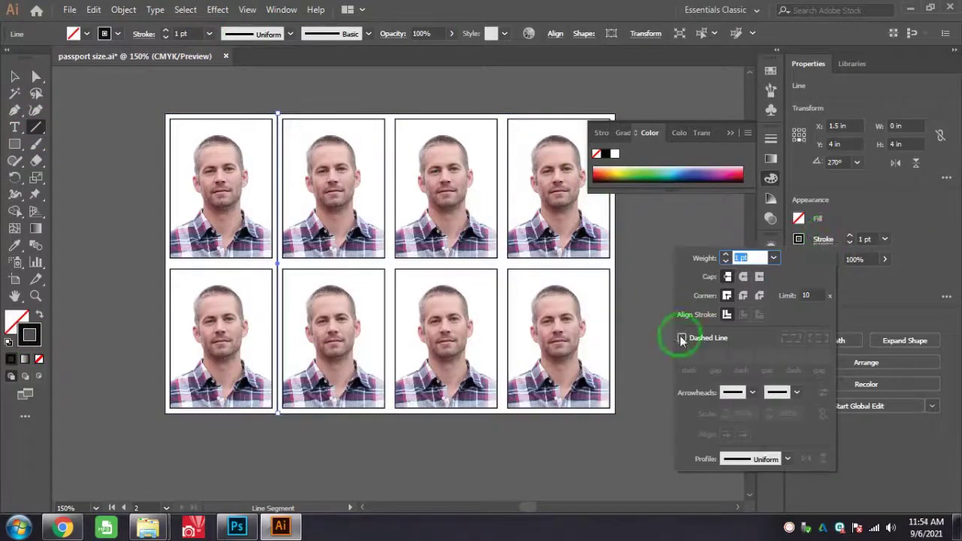
pyautogui.click(722, 355)
pyautogui.click(693, 358)
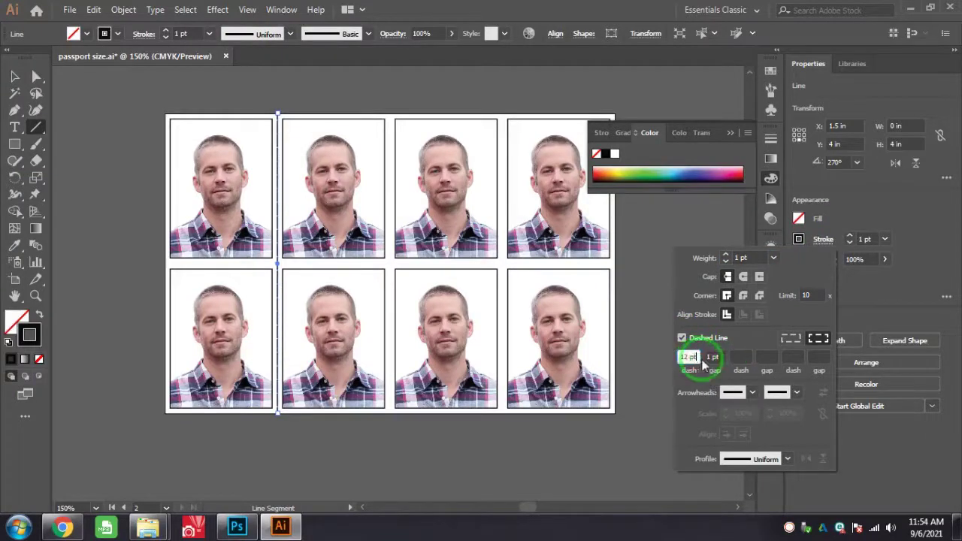
pyautogui.write('3')
pyautogui.press('Tab')
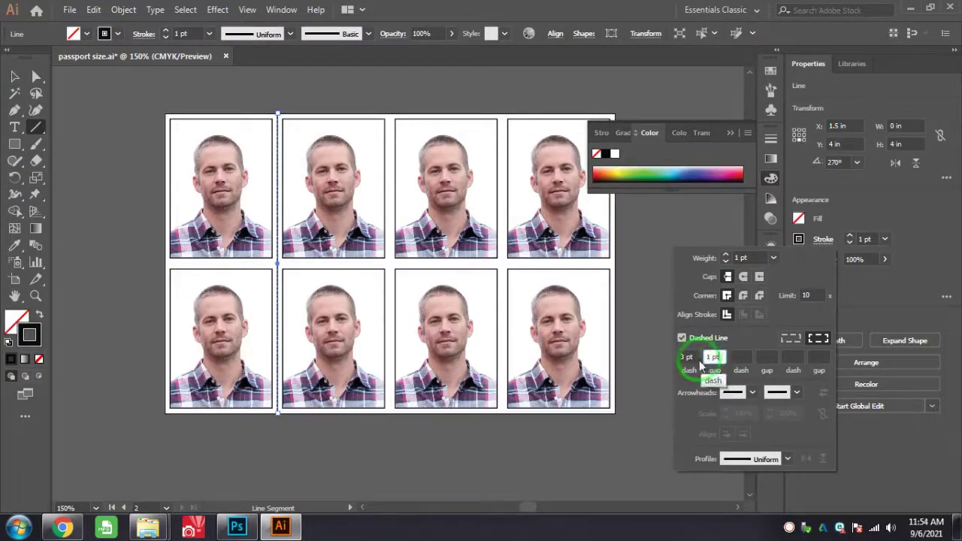
pyautogui.write('2')
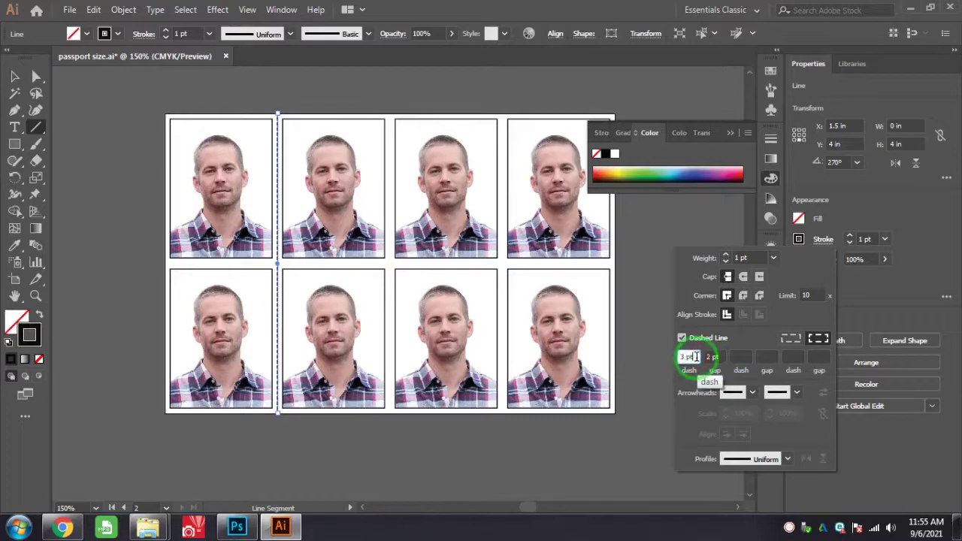
# Reduce the dashed line's stroke weight to 0.25 pt
pyautogui.click(773, 258)
pyautogui.click(799, 9)
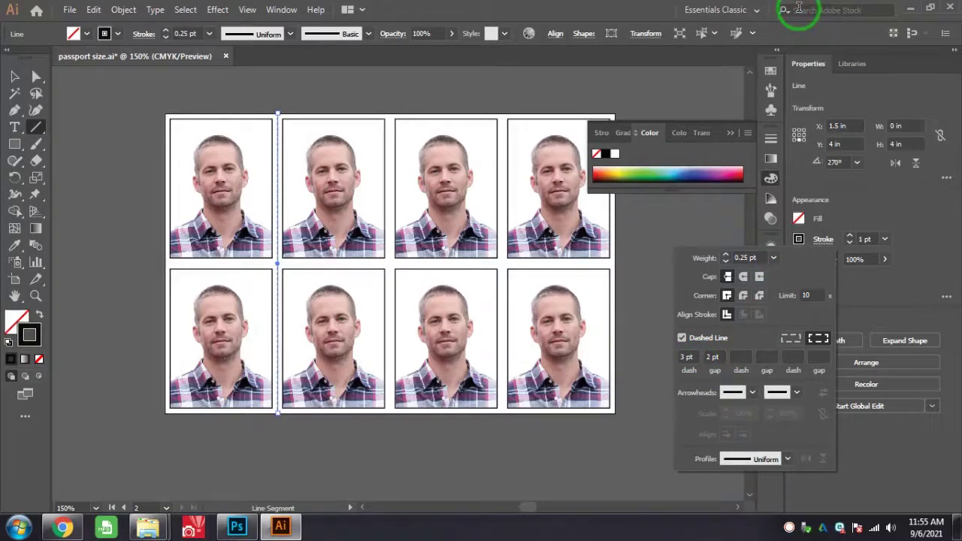
pyautogui.click(774, 258)
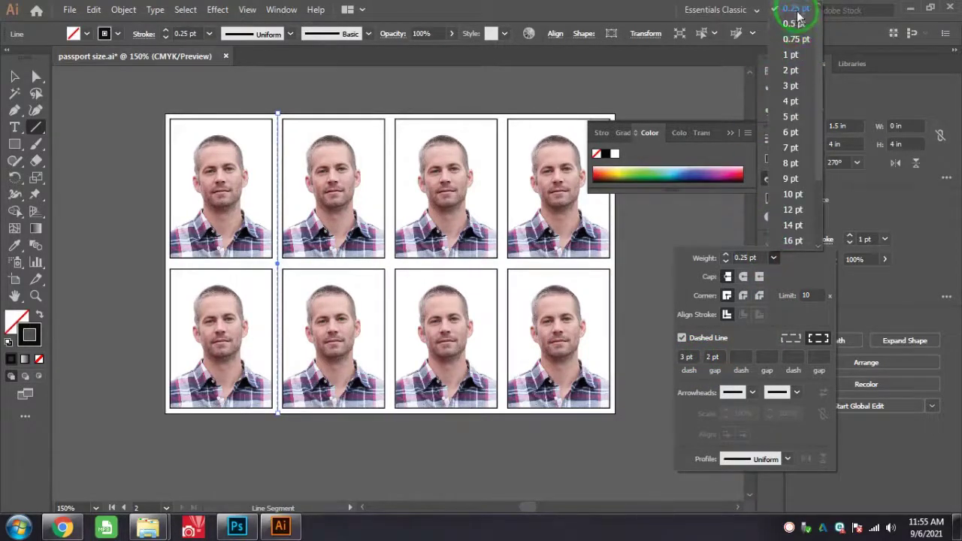
pyautogui.click(799, 9)
# Duplicate the dashed vertical line into the other two gaps between the photo columns, at X 3 in and 4.5 in
pyautogui.click(15, 76)
pyautogui.click(206, 100)
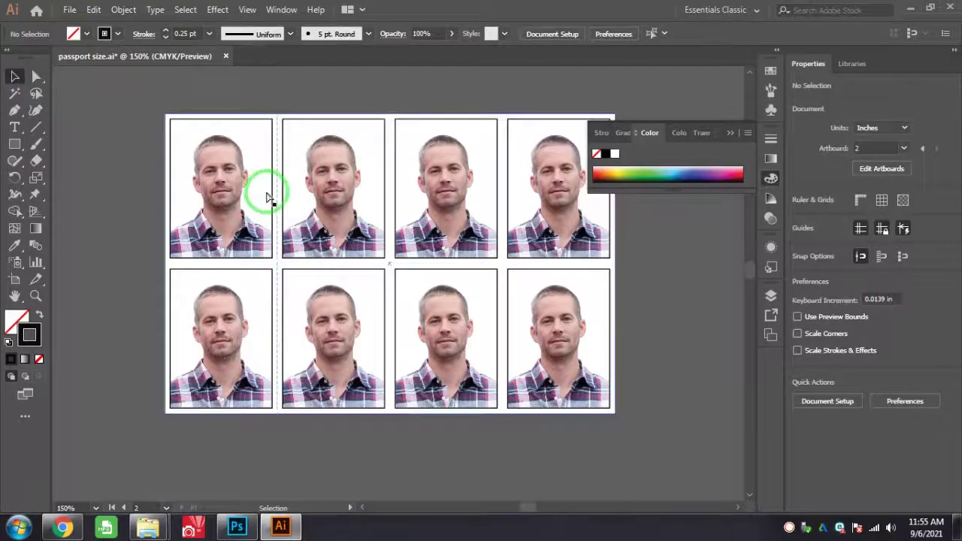
pyautogui.hotkey('ctrl', '=')
pyautogui.moveTo(235, 151); pyautogui.dragTo(536, 207)
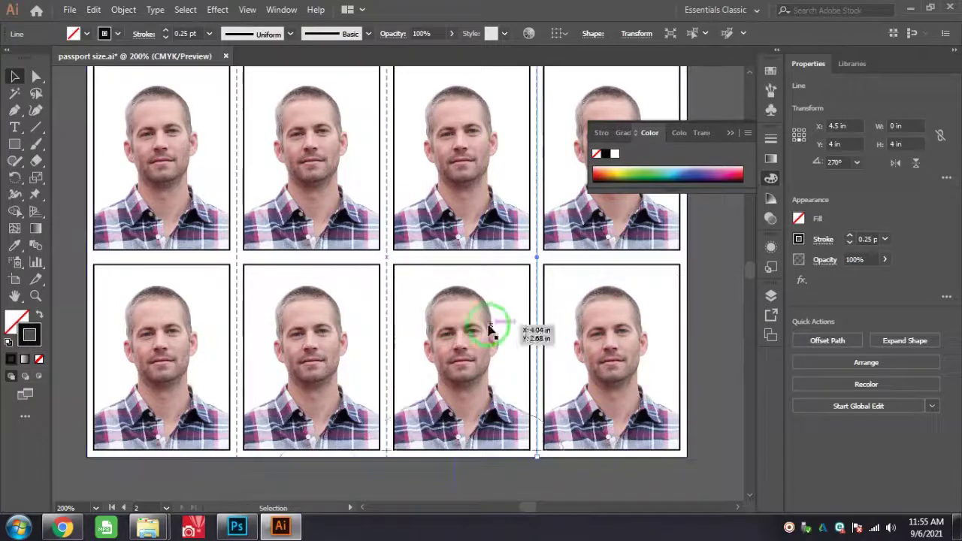
# Draw a 6 in horizontal line between the two photo rows and copy the dashed stroke style onto it
pyautogui.click(35, 127)
pyautogui.moveTo(86, 258); pyautogui.dragTo(686, 257)
pyautogui.click(14, 245)
pyautogui.click(252, 166)
pyautogui.click(132, 134)
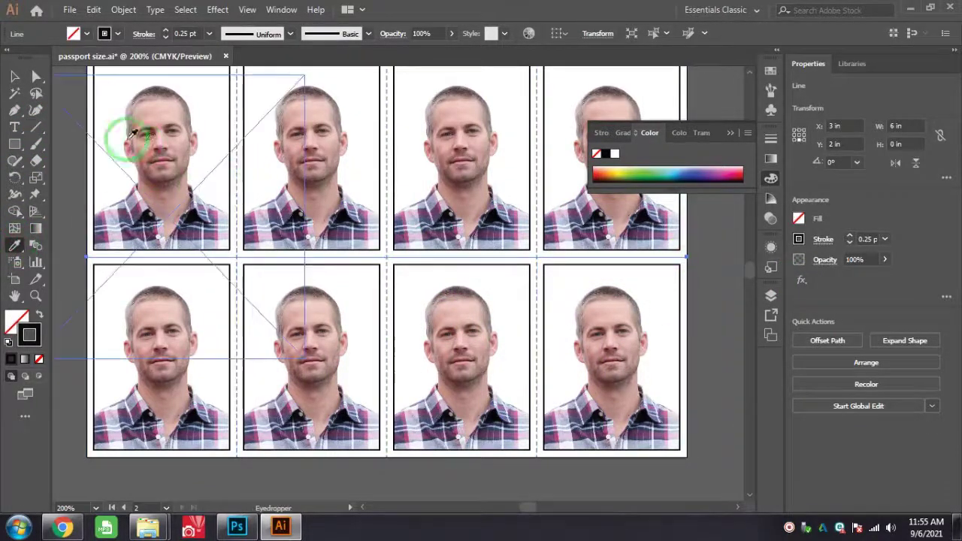
pyautogui.press('v')
pyautogui.click(735, 318)
pyautogui.click(835, 403)
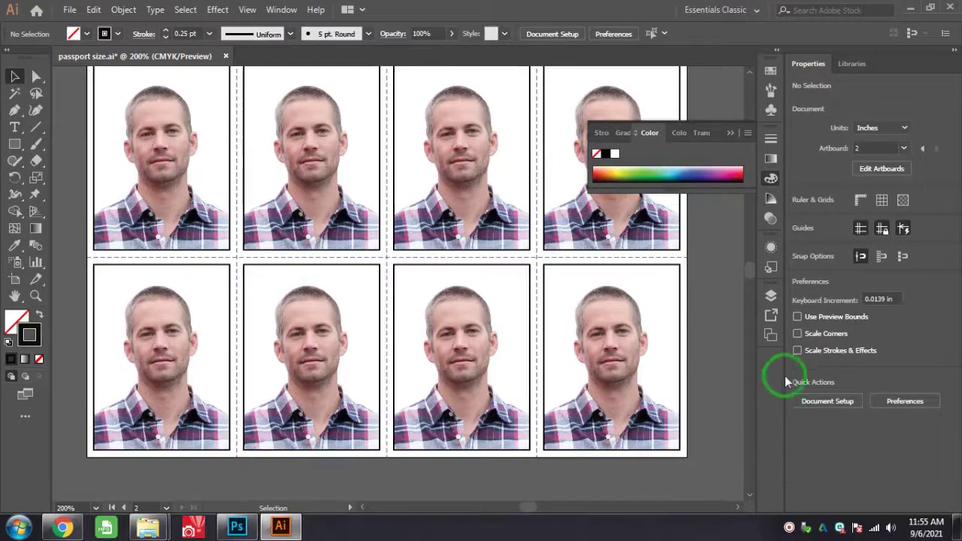
# Check the vertical and horizontal cut lines by selecting them, and collapse the Color panel
pyautogui.click(386, 188)
pyautogui.click(443, 257)
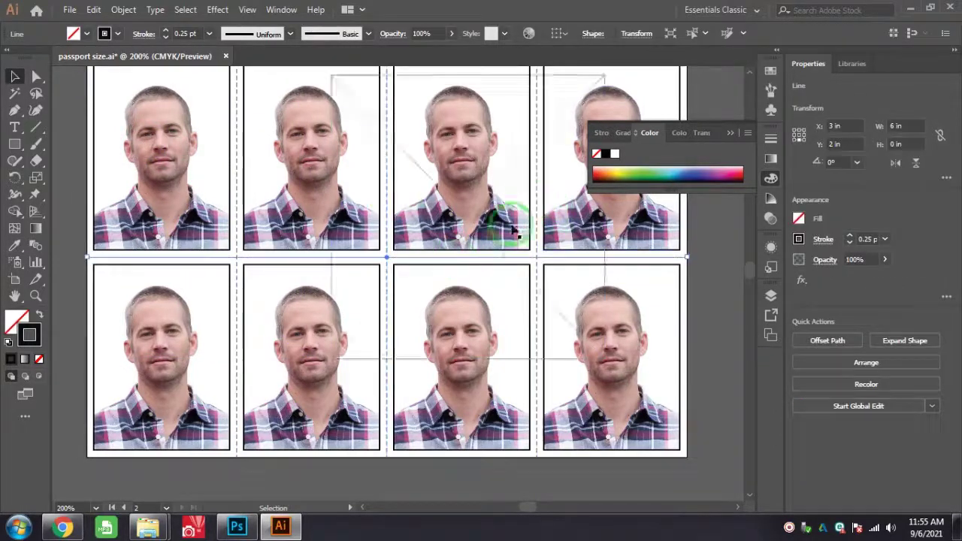
pyautogui.click(688, 294)
pyautogui.click(733, 133)
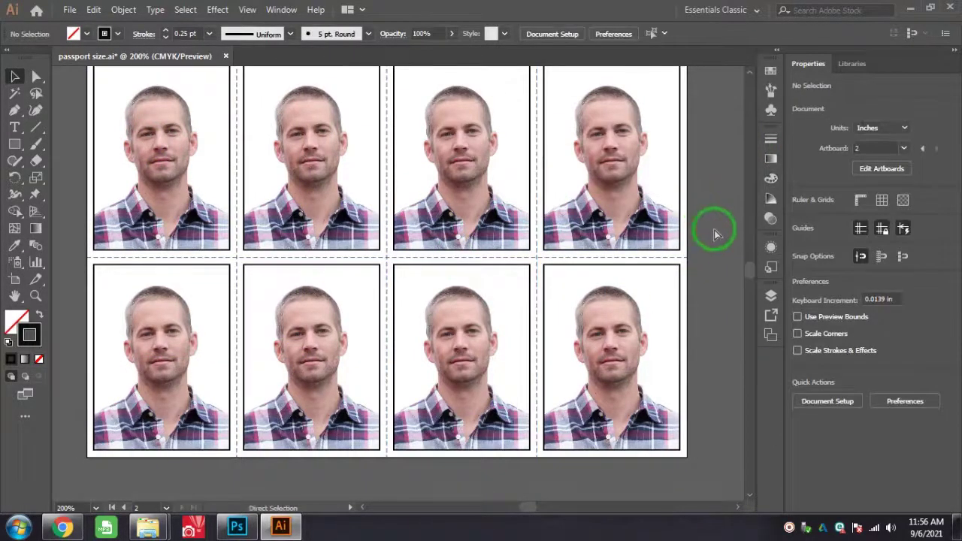
pyautogui.hotkey('ctrl', '-')
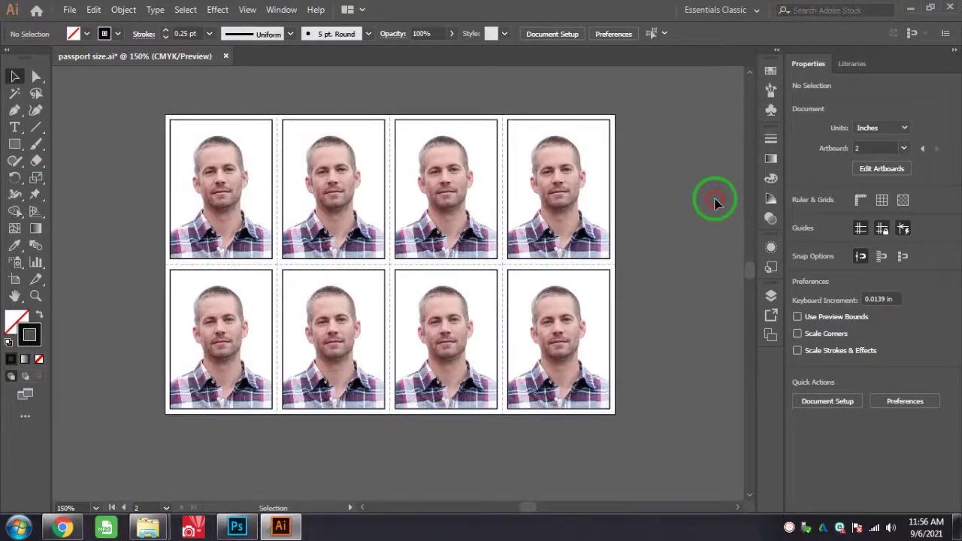
# Open the print settings and limit the printed artboard range to 2
pyautogui.click(67, 10)
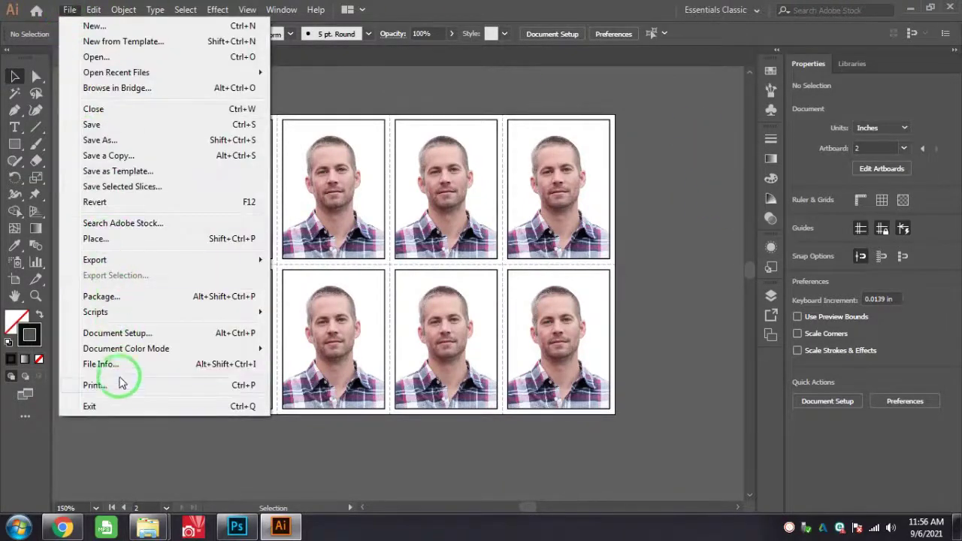
pyautogui.click(150, 387)
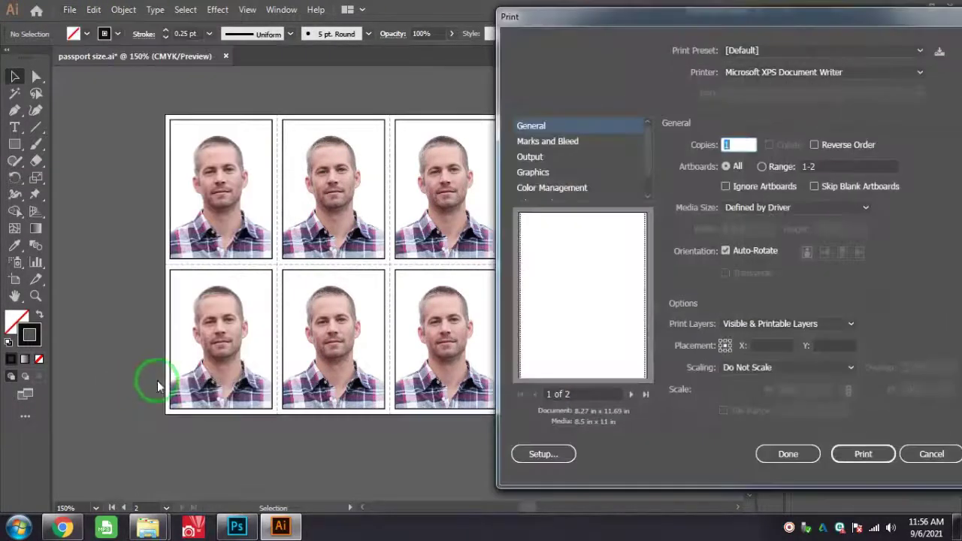
pyautogui.click(919, 72)
pyautogui.click(603, 67)
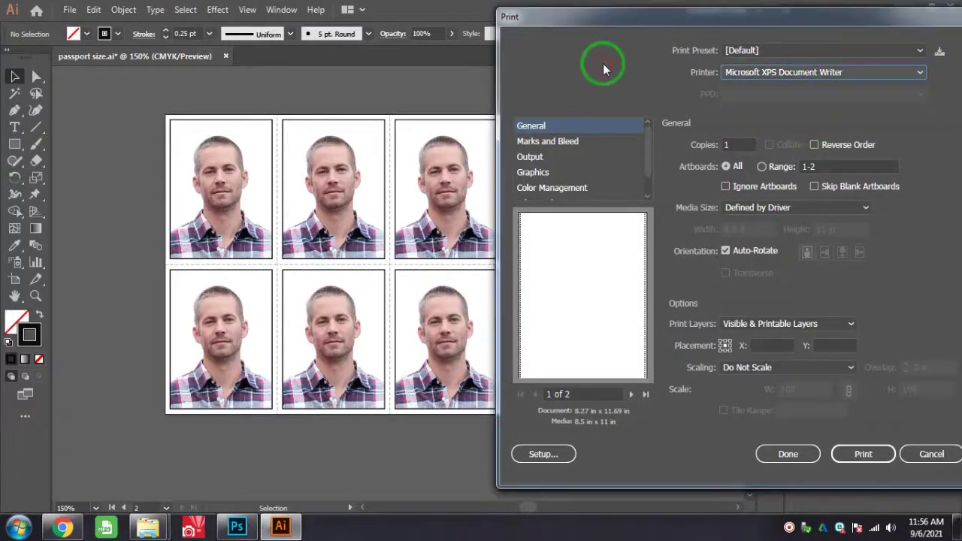
pyautogui.click(763, 168)
pyautogui.click(833, 165)
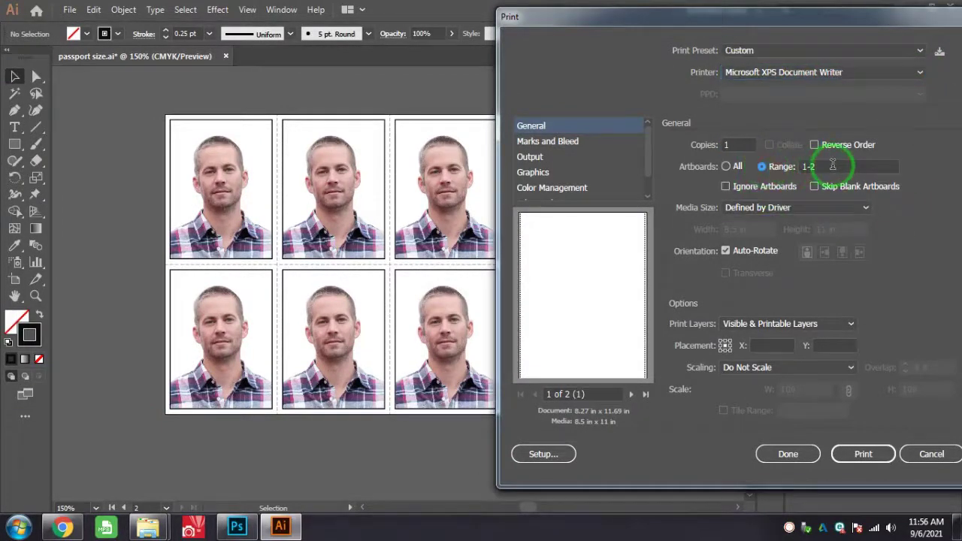
pyautogui.doubleClick(809, 168)
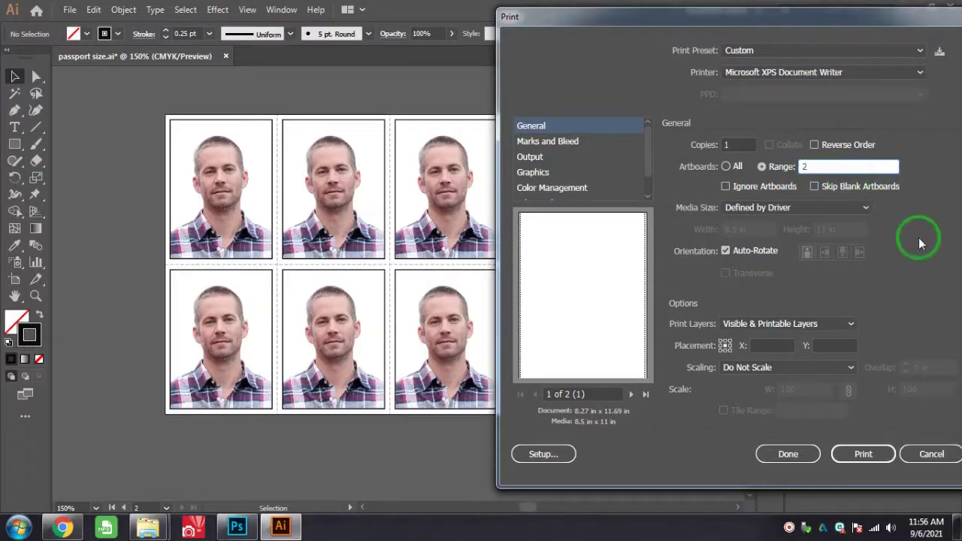
# Preview the sheet with print scaling set to Fit to Page, and close the print settings without printing
pyautogui.click(851, 322)
pyautogui.click(852, 322)
pyautogui.click(853, 368)
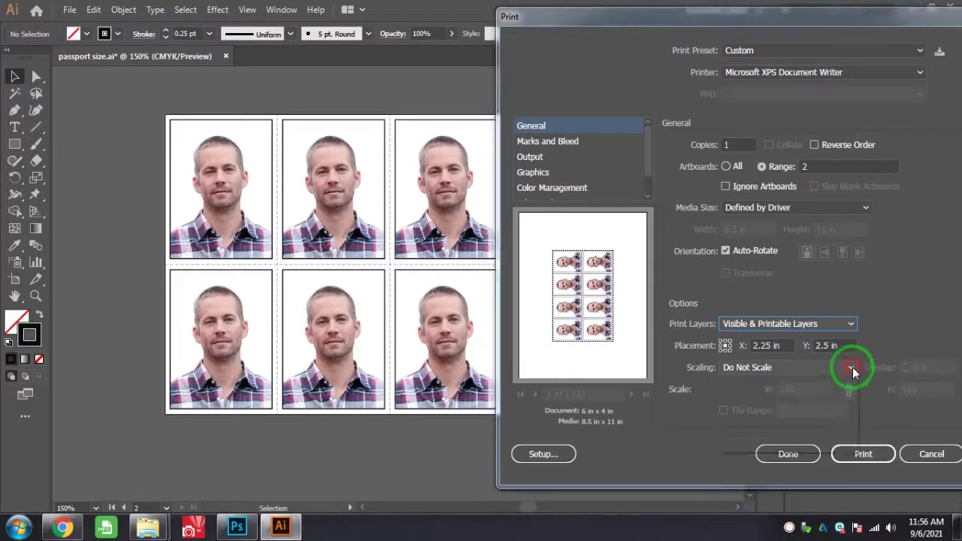
pyautogui.click(758, 417)
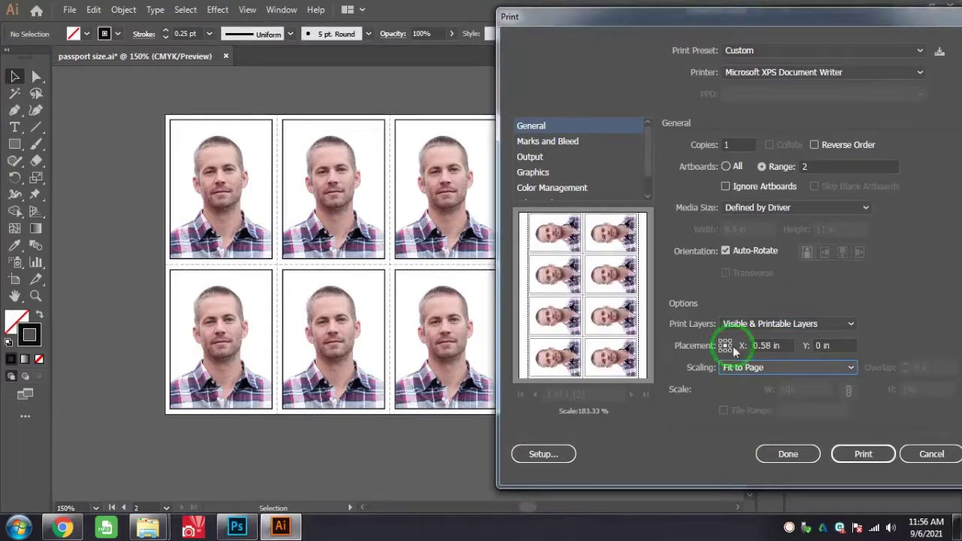
pyautogui.click(779, 455)
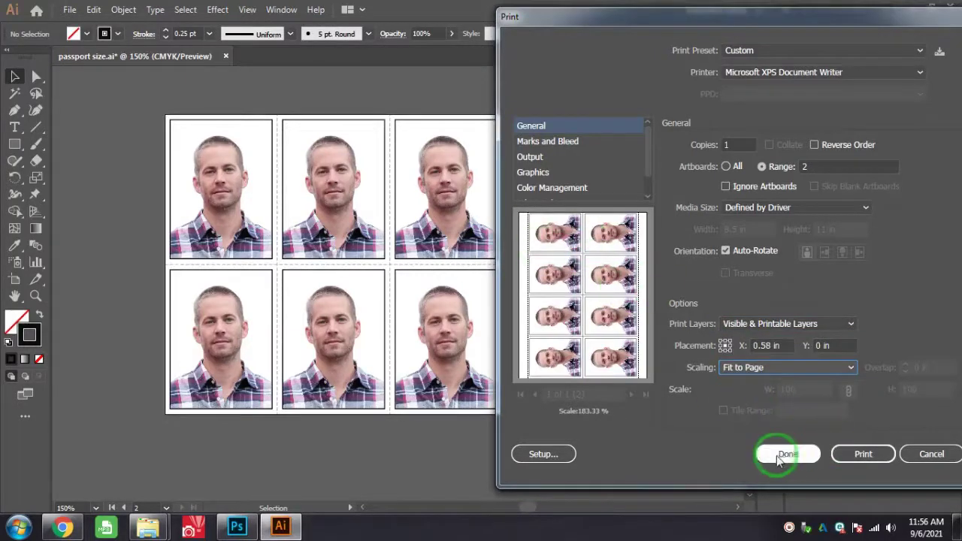
pyautogui.click(934, 456)
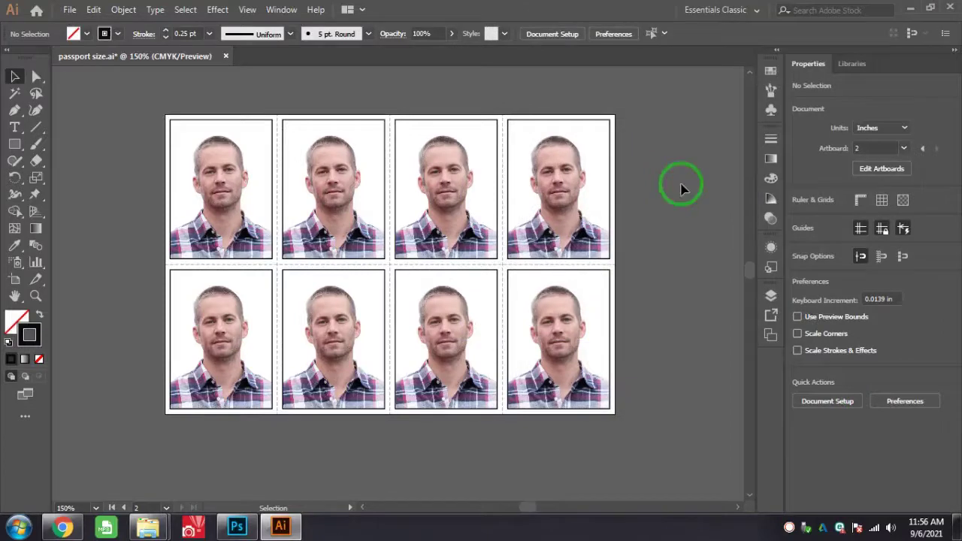